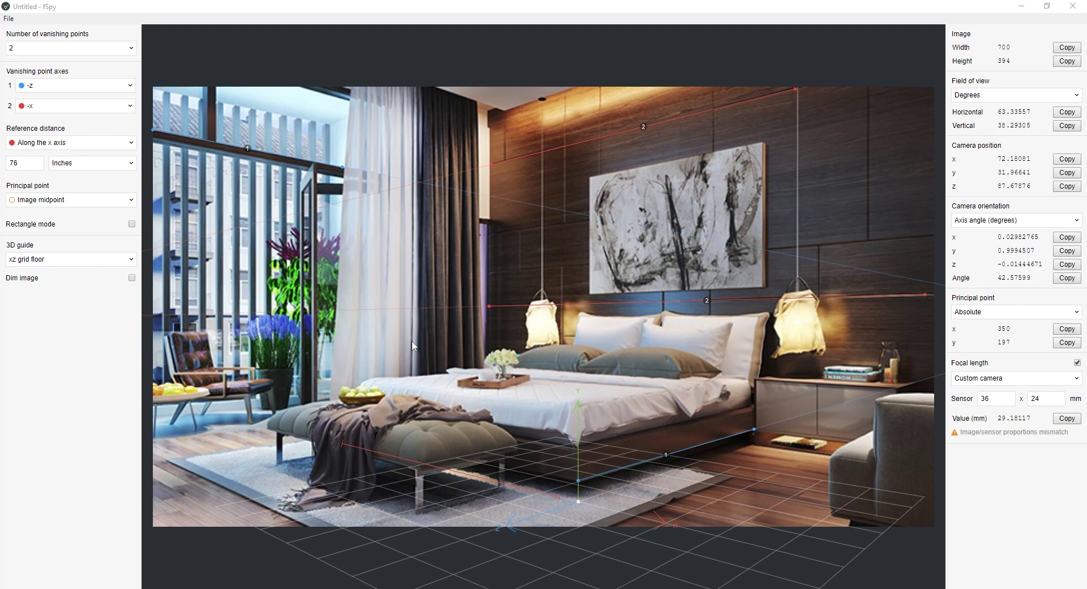
# - Dim the image, fine-tune the z-axis vanishing line ends at the bed base and window header, and turn dimming off
pyautogui.click(132, 278)
pyautogui.moveTo(756, 430); pyautogui.dragTo(767, 453)
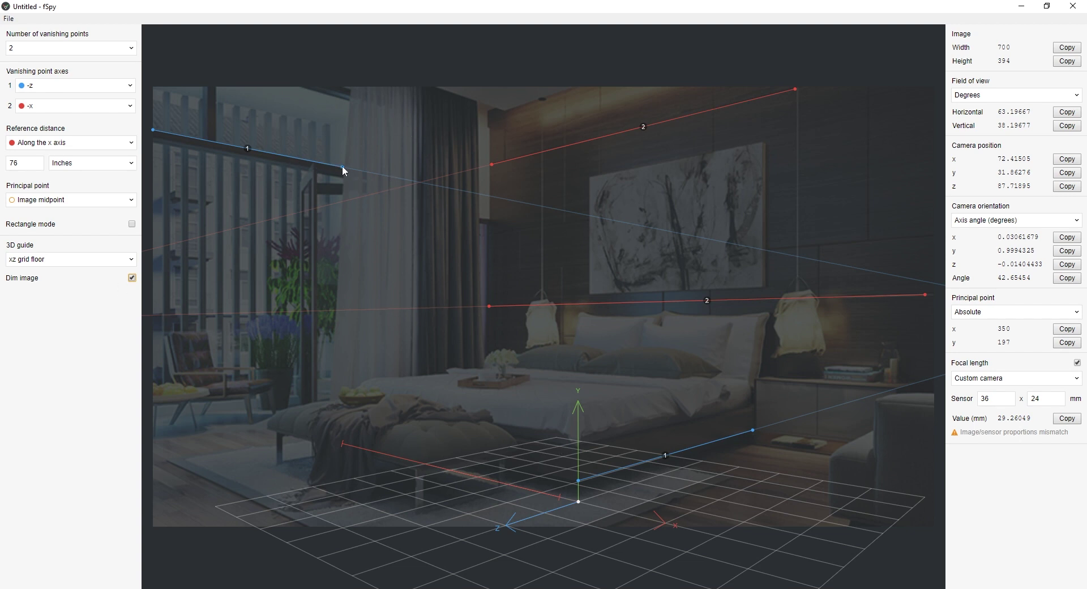
pyautogui.moveTo(343, 167); pyautogui.dragTo(362, 197)
pyautogui.click(132, 278)
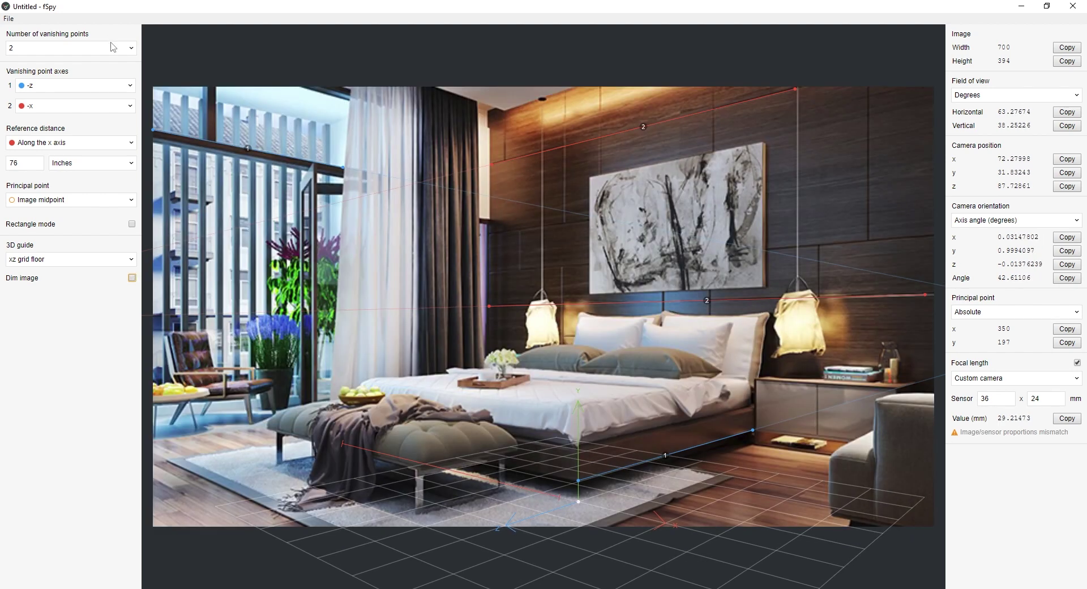
# - Keep two vanishing points, try taking the principal point from the 3rd vanishing point, and return it to Image midpoint
pyautogui.click(86, 49)
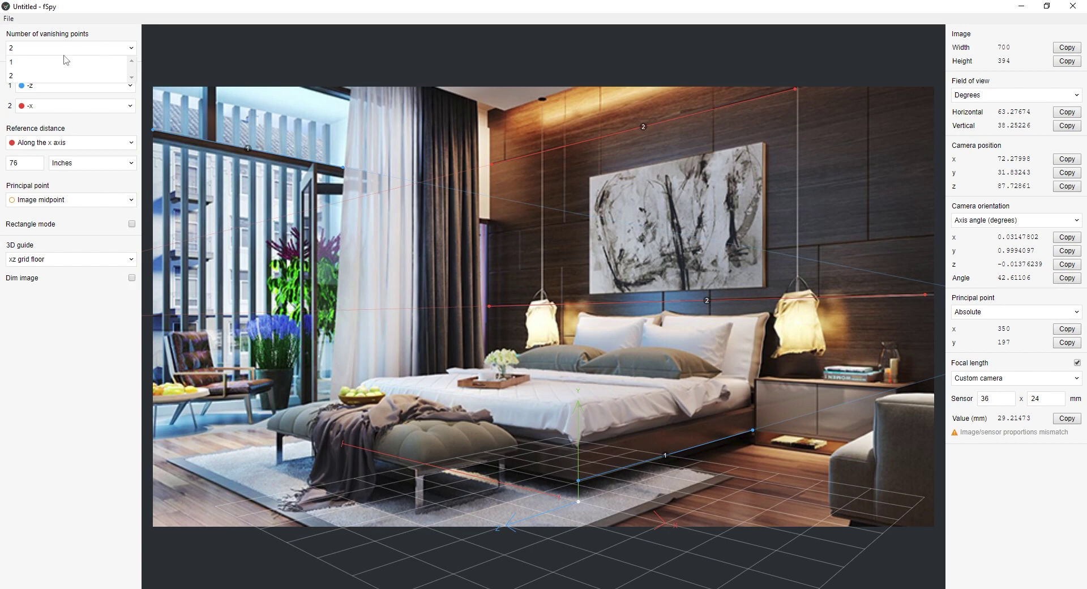
pyautogui.click(45, 77)
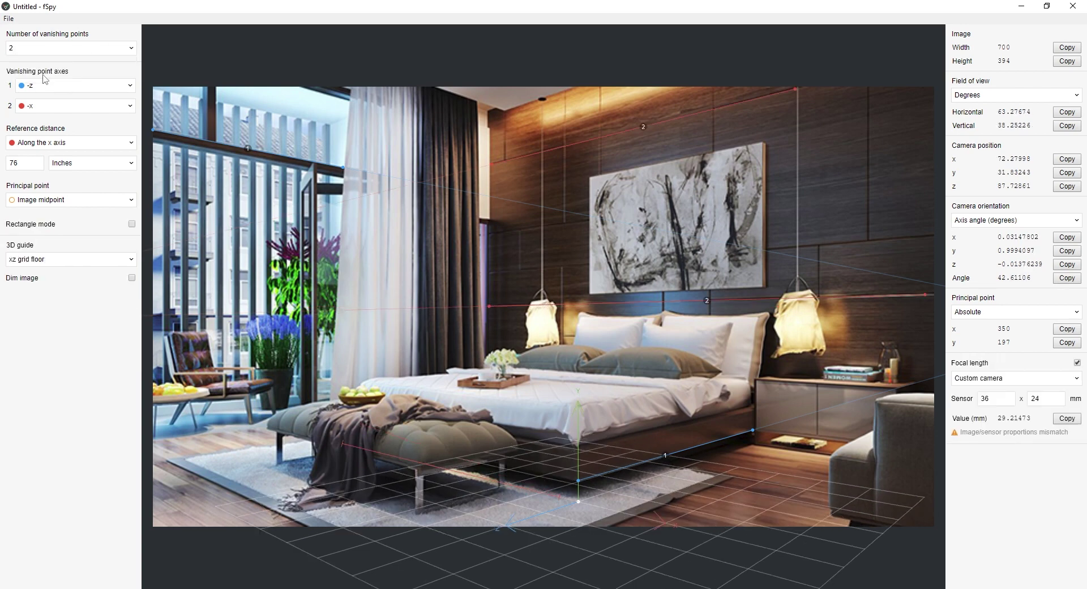
pyautogui.click(83, 202)
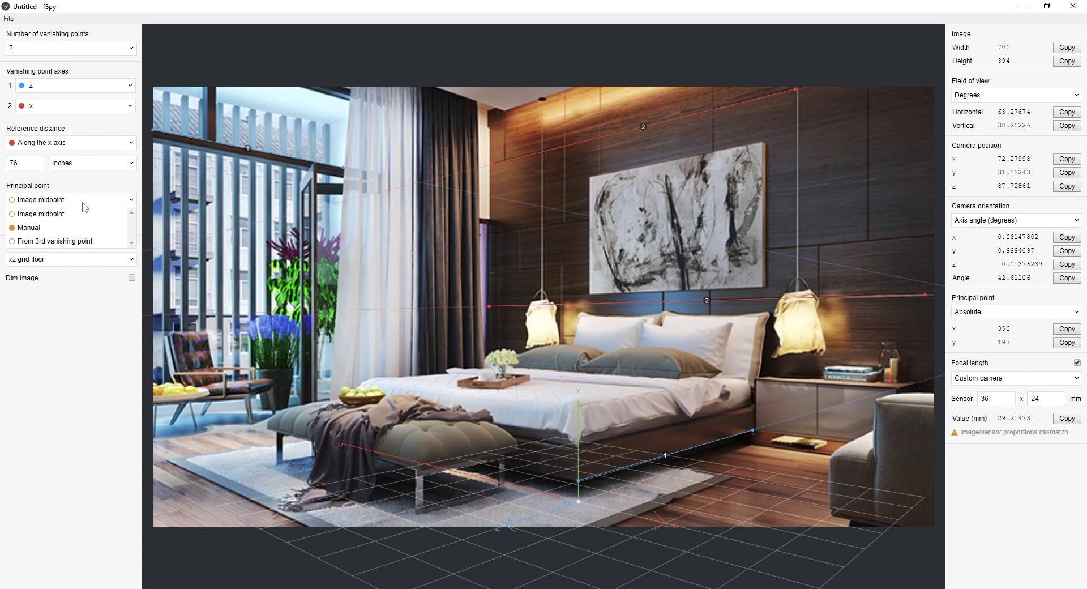
pyautogui.click(85, 241)
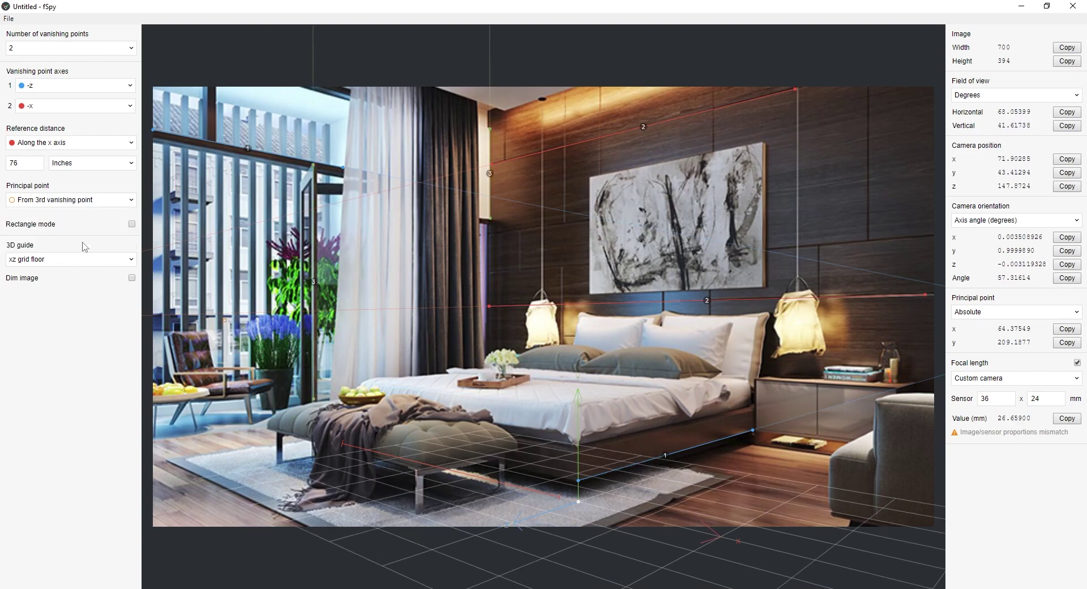
pyautogui.click(85, 201)
pyautogui.click(52, 215)
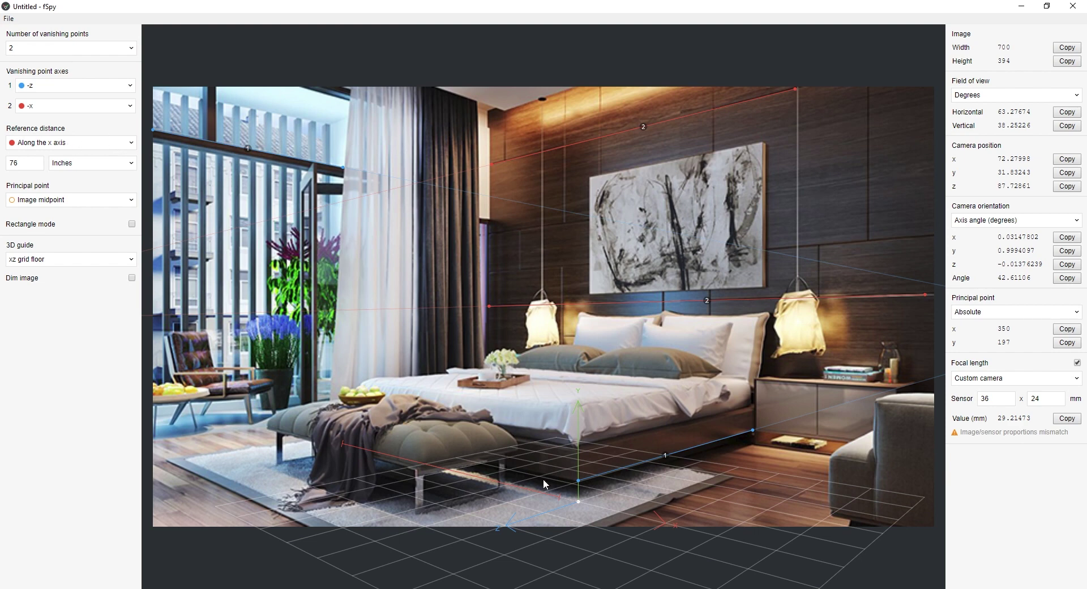
# - Move the origin point from the floor by the bed's front corner up onto the bedspread
pyautogui.moveTo(578, 501); pyautogui.dragTo(645, 405)
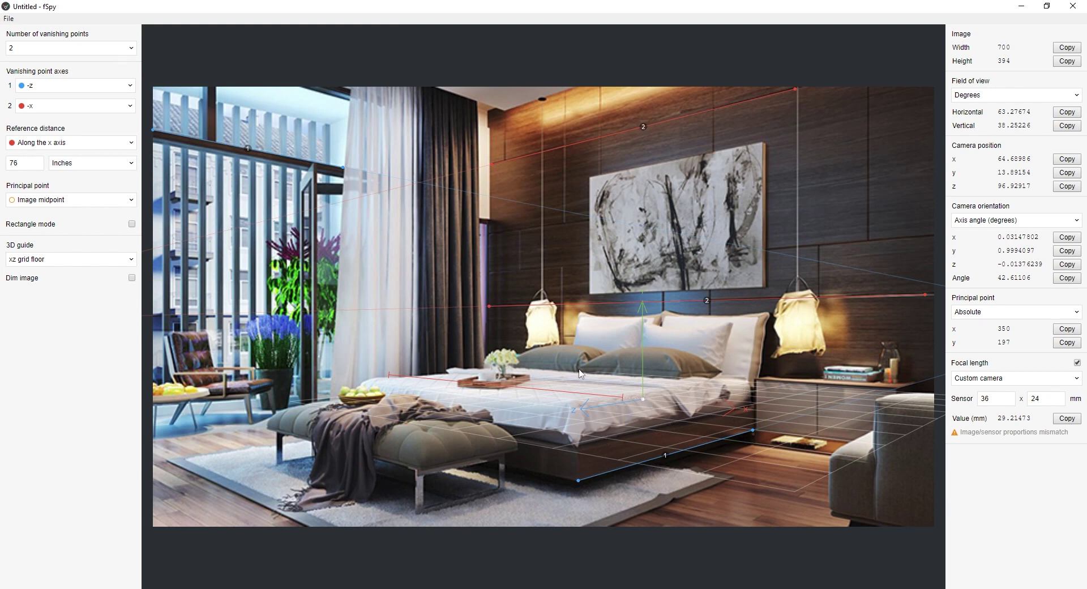
pyautogui.moveTo(643, 399)
pyautogui.mouseDown()
pyautogui.moveTo(654, 398)
pyautogui.moveTo(645, 400)
pyautogui.mouseUp()
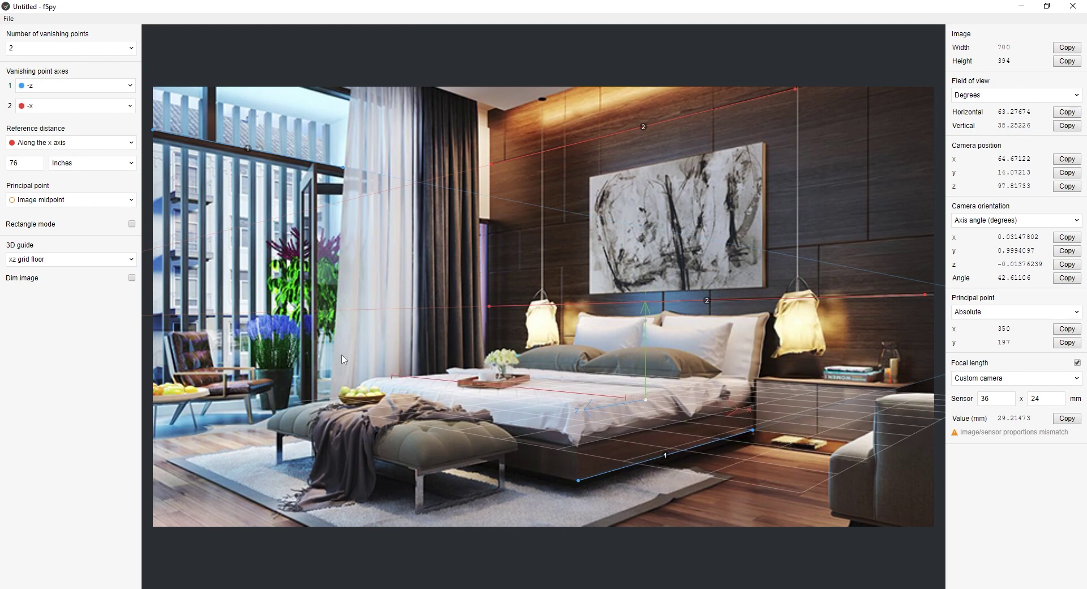
# - Review the reference distance value and its available length units without changing them
pyautogui.click(130, 165)
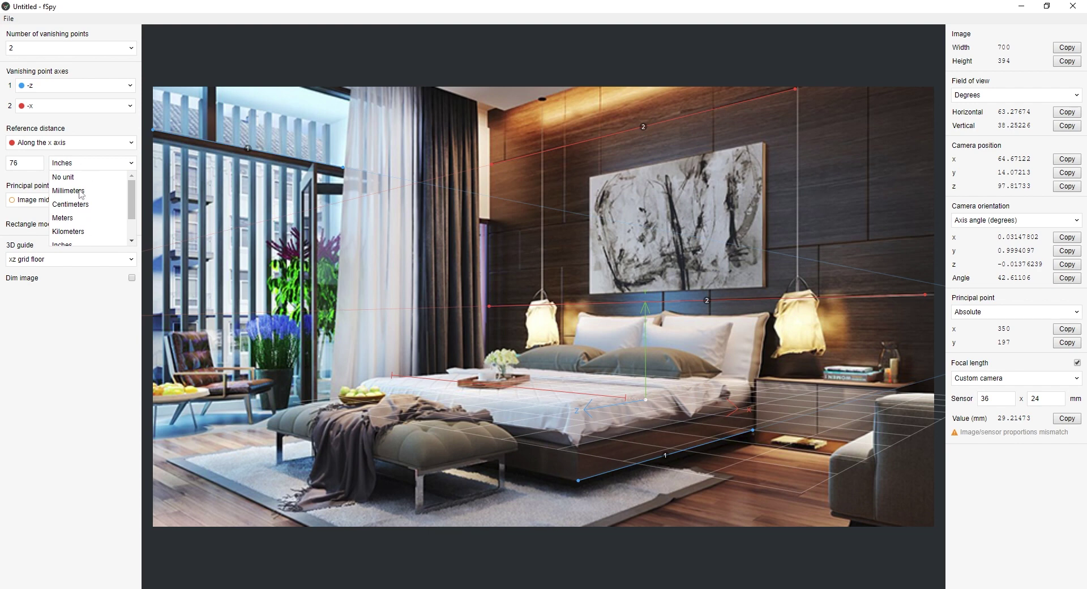
pyautogui.click(35, 164)
pyautogui.doubleClick(12, 163)
pyautogui.click(94, 333)
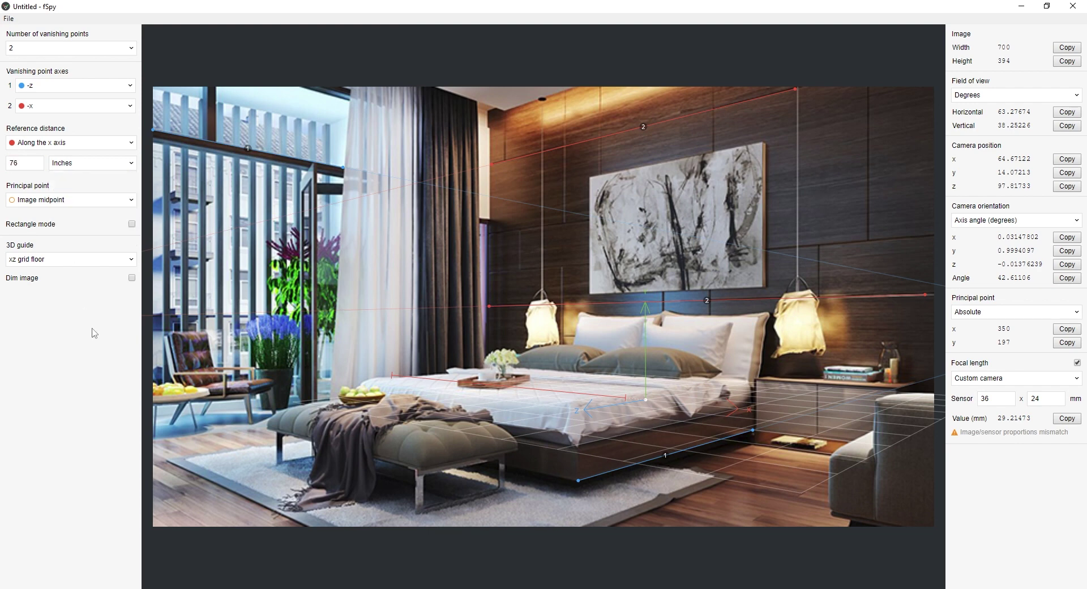
pyautogui.click(42, 164)
# - Set the 3D guide to Box and move the origin up to the room's far corner near the ceiling
pyautogui.click(56, 261)
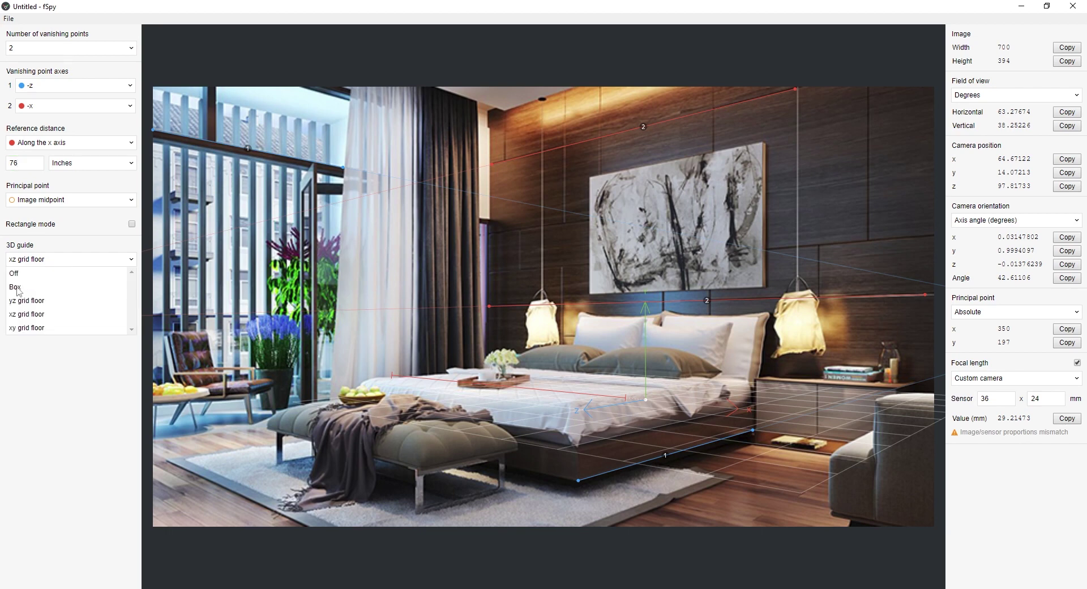
pyautogui.click(24, 289)
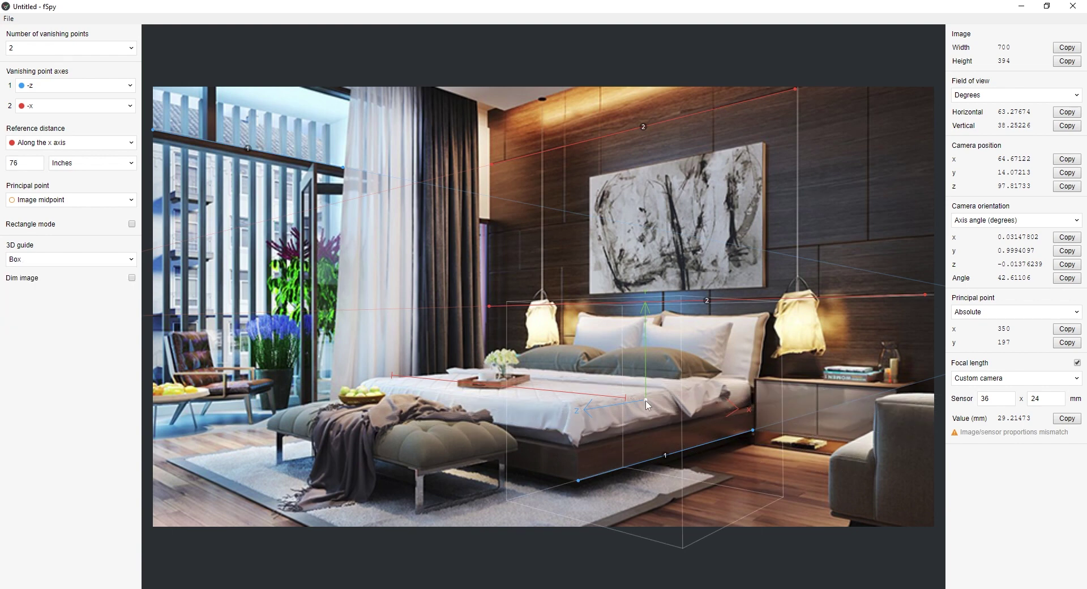
pyautogui.moveTo(645, 400); pyautogui.dragTo(565, 350)
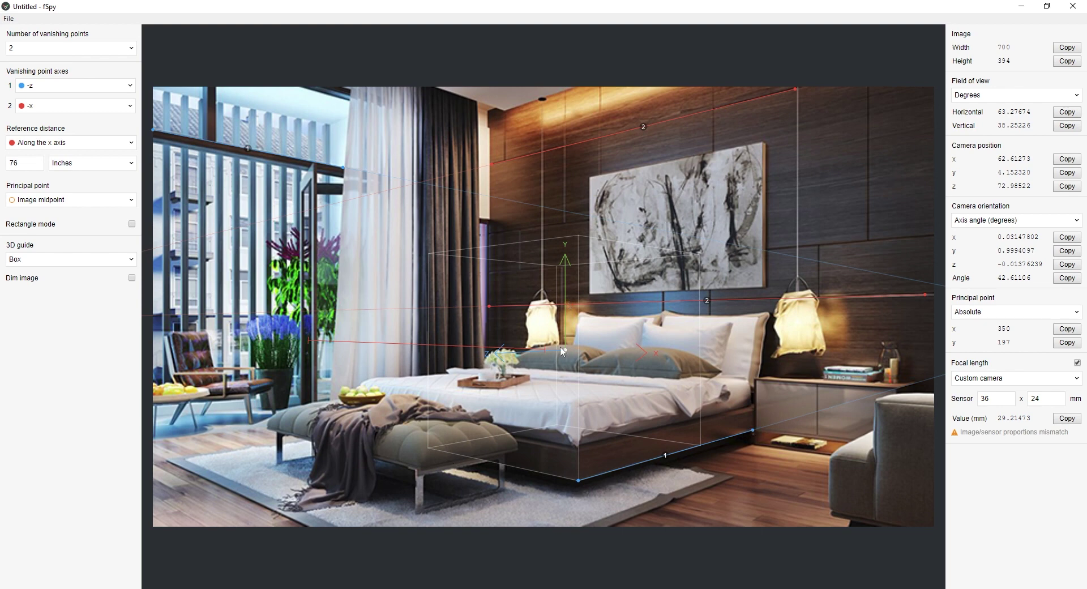
pyautogui.moveTo(562, 351); pyautogui.dragTo(501, 158)
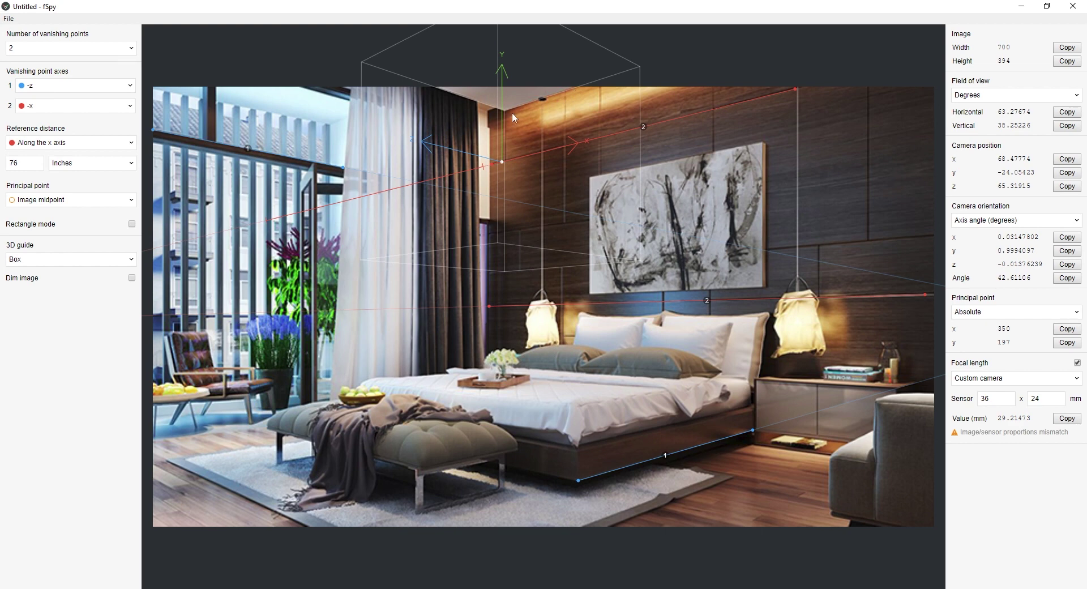
# - Bring the origin back to the floor by the bed's front corner and set the 3D guide to xz grid floor
pyautogui.moveTo(501, 160)
pyautogui.mouseDown()
pyautogui.moveTo(592, 262)
pyautogui.moveTo(821, 175)
pyautogui.moveTo(887, 212)
pyautogui.moveTo(878, 204)
pyautogui.moveTo(674, 317)
pyautogui.moveTo(569, 491)
pyautogui.mouseUp()
pyautogui.click(71, 259)
pyautogui.click(32, 313)
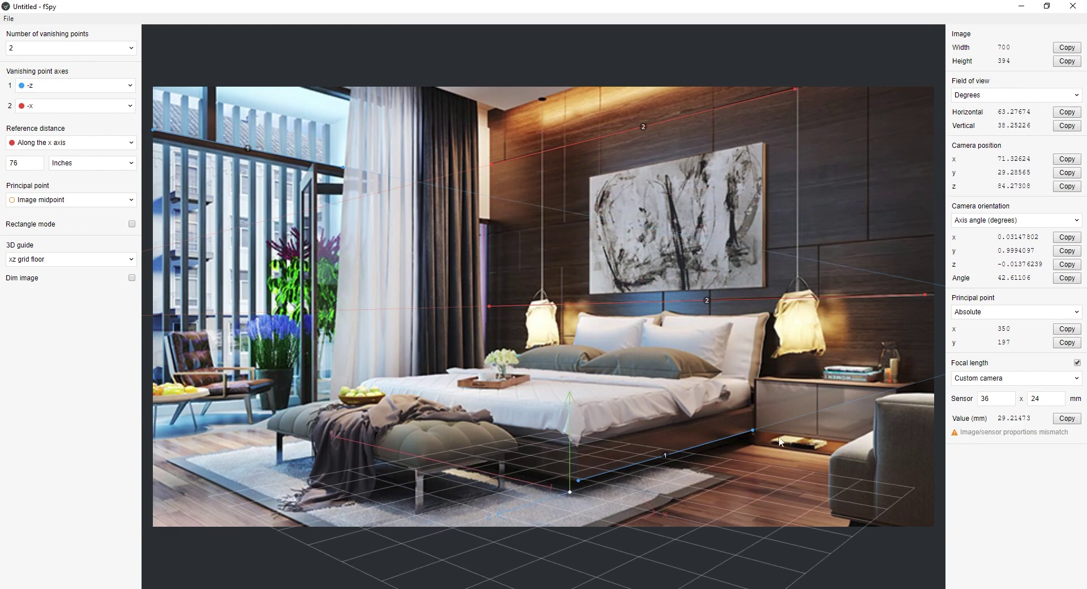
# - Look through the camera presets available for the focal length, keeping Custom camera
pyautogui.click(1019, 379)
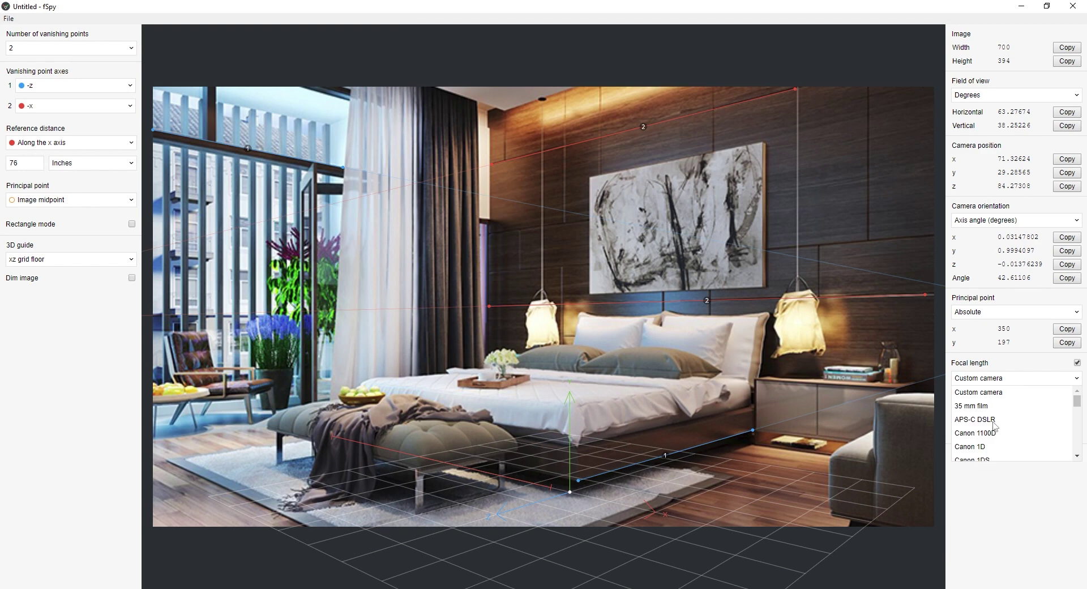
pyautogui.click(1017, 502)
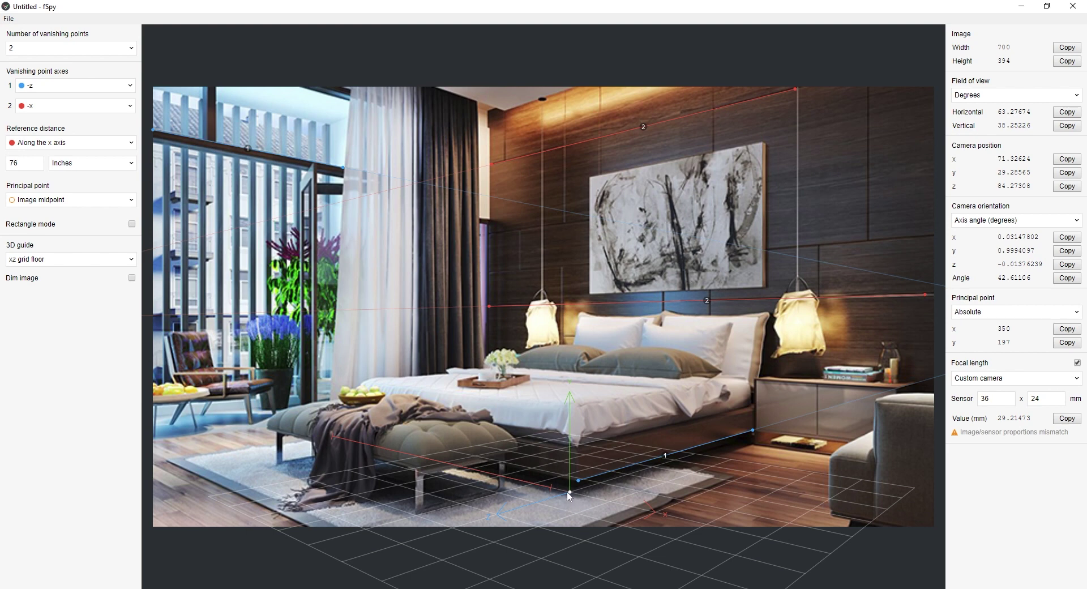
# - Test the origin just below the bed's front corner, on the wall painting, and on the side of the bed
pyautogui.moveTo(570, 493)
pyautogui.mouseDown()
pyautogui.moveTo(605, 492)
pyautogui.moveTo(578, 501)
pyautogui.mouseUp()
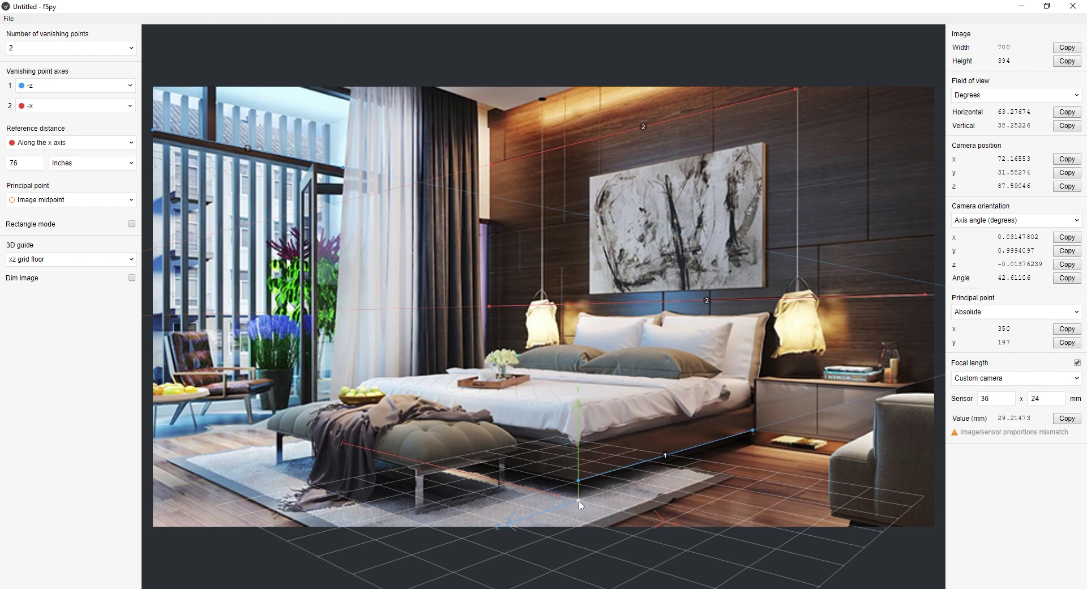
pyautogui.moveTo(578, 500); pyautogui.dragTo(578, 507)
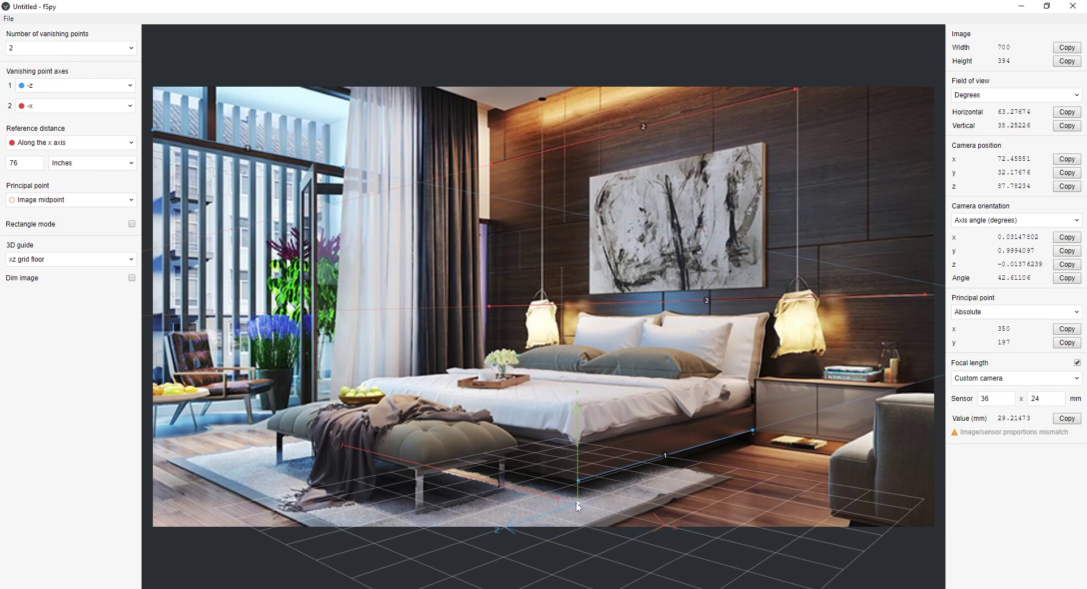
pyautogui.moveTo(578, 507); pyautogui.dragTo(634, 286)
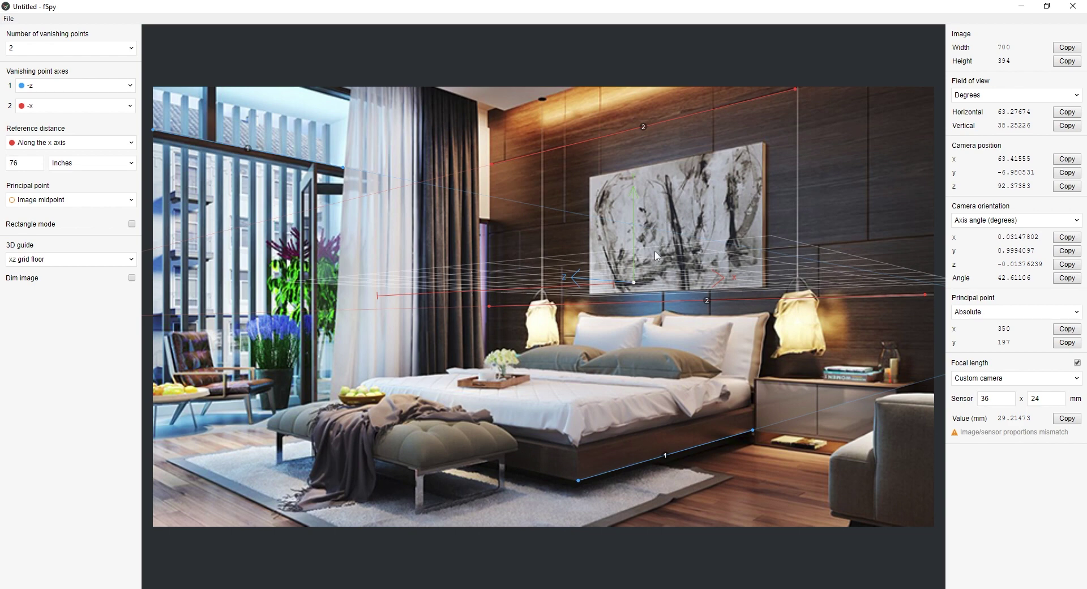
pyautogui.moveTo(633, 281); pyautogui.dragTo(706, 430)
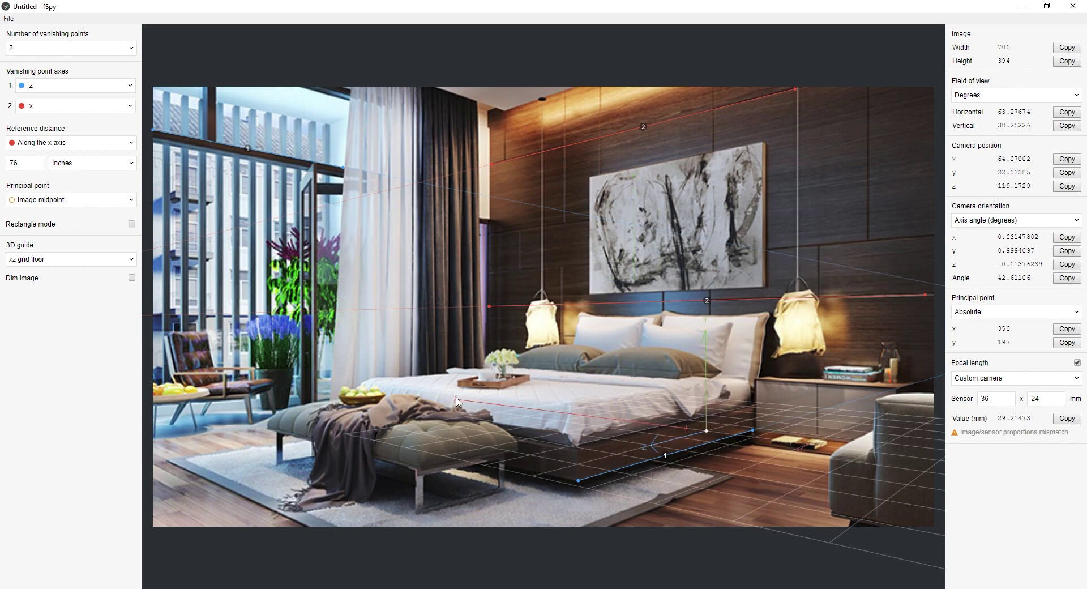
# - Shorten the x-axis reference distance line and move the origin to the floor in front of the nightstand
pyautogui.moveTo(458, 402); pyautogui.dragTo(619, 424)
pyautogui.moveTo(707, 433); pyautogui.dragTo(738, 374)
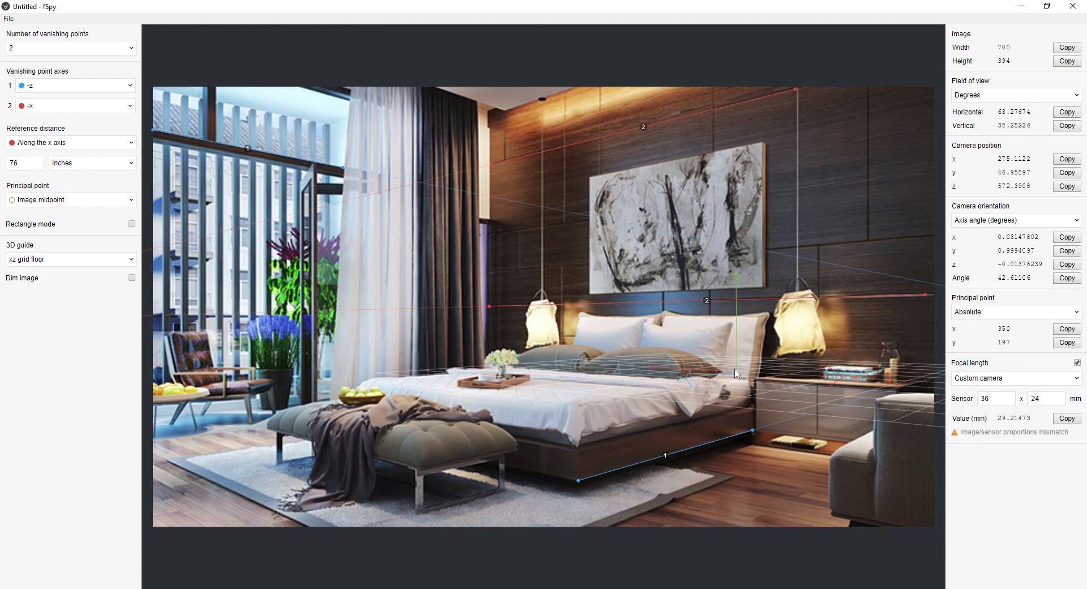
pyautogui.moveTo(736, 371); pyautogui.dragTo(777, 458)
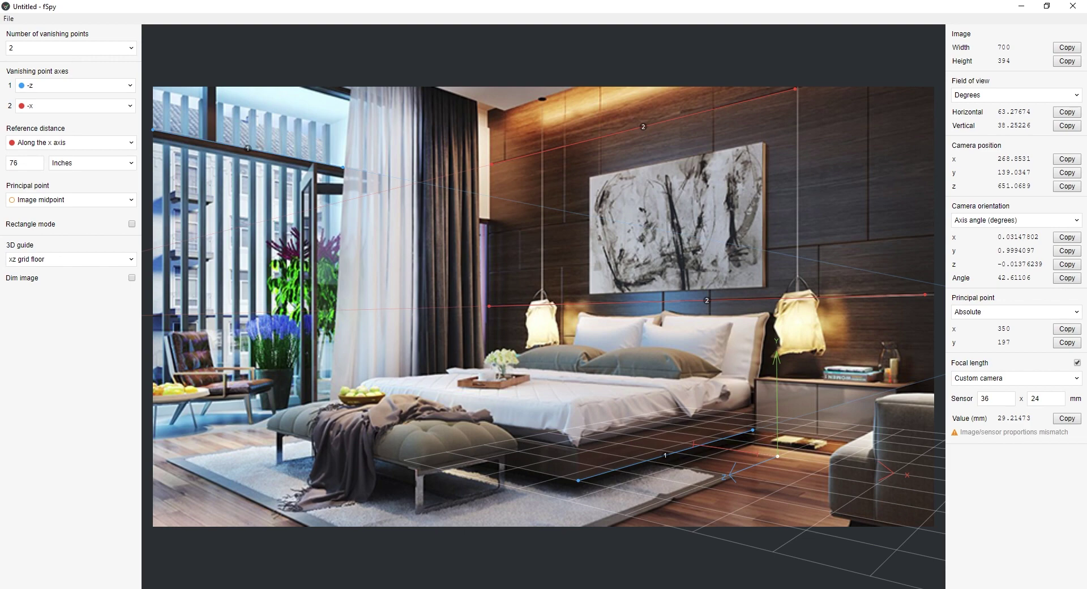
# - Switch to Maya, view the bed model, and check the linear working unit in the preferences
pyautogui.click(455, 538)
pyautogui.moveTo(420, 376)
pyautogui.keyDown('alt'); pyautogui.mouseDown()
pyautogui.moveTo(431, 357)
pyautogui.moveTo(410, 383)
pyautogui.mouseUp(); pyautogui.keyUp('alt')
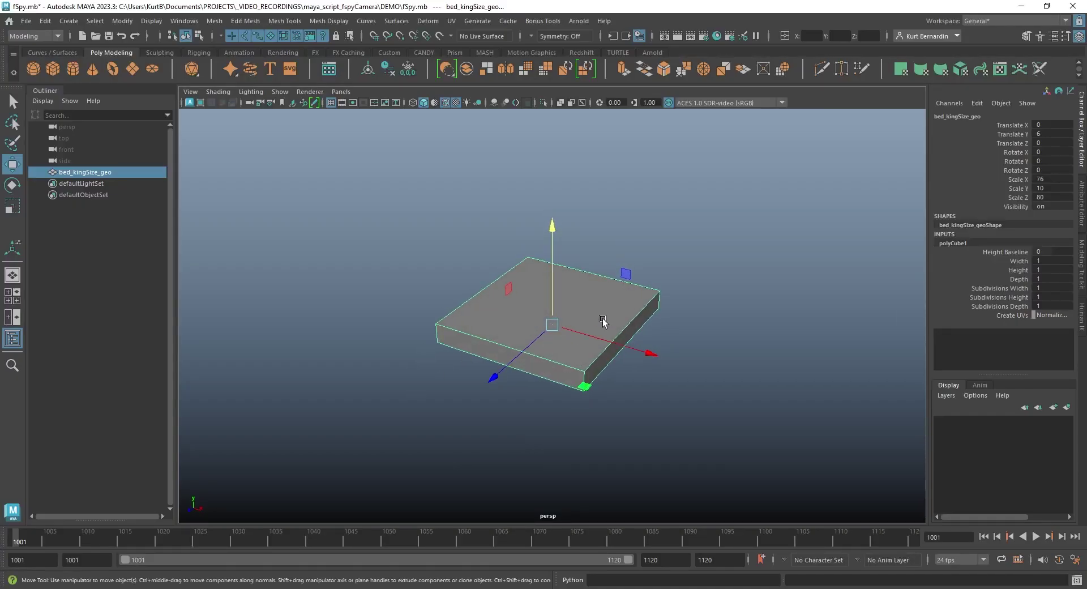
pyautogui.keyDown('alt'); pyautogui.moveTo(588, 339); pyautogui.dragTo(645, 339); pyautogui.keyUp('alt')
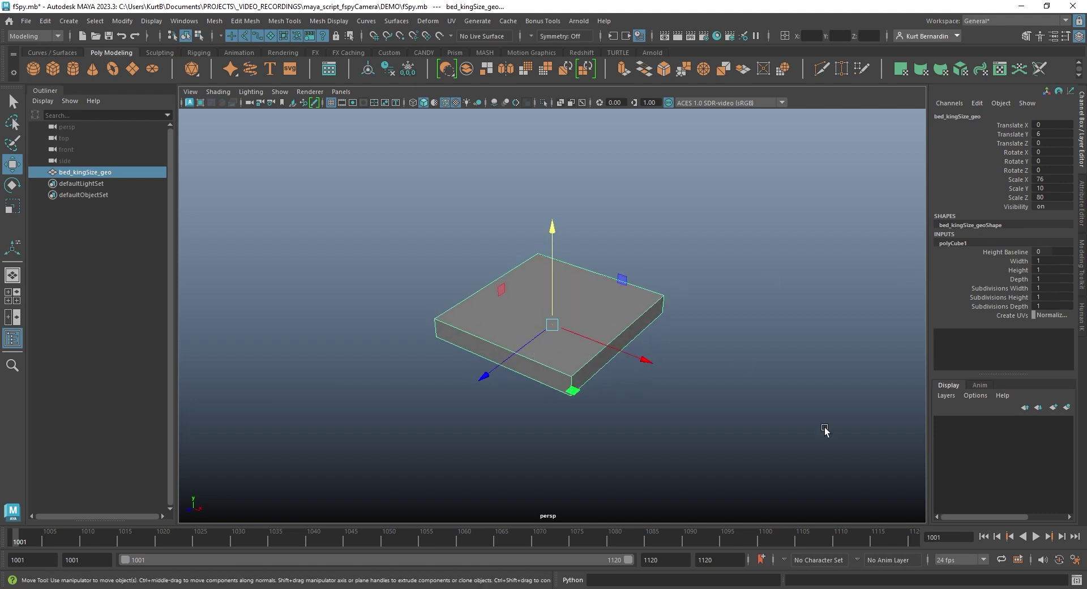
pyautogui.click(1074, 559)
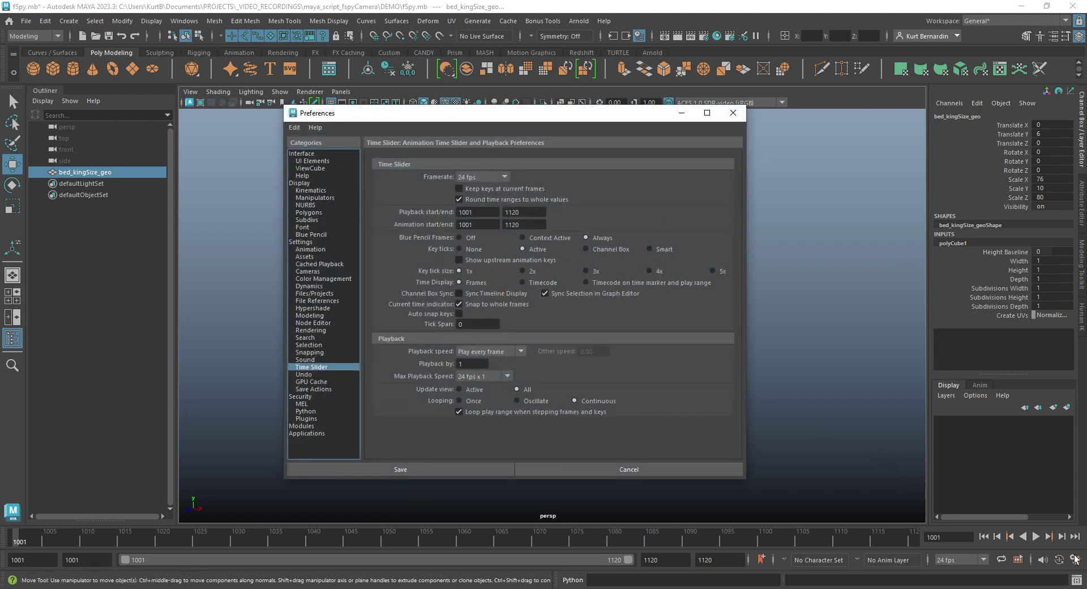
pyautogui.click(324, 243)
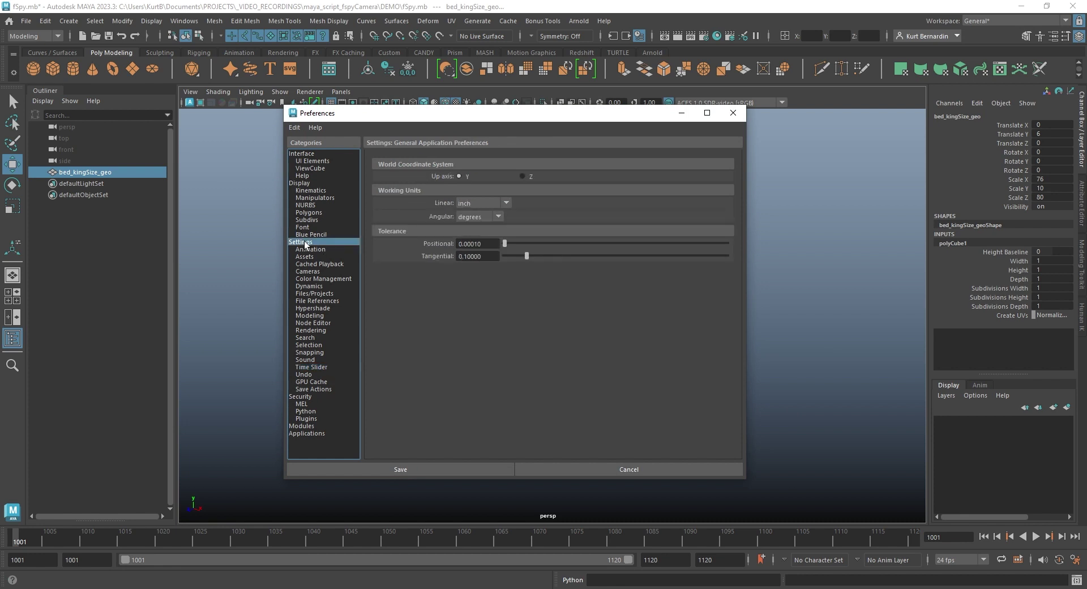
pyautogui.click(481, 202)
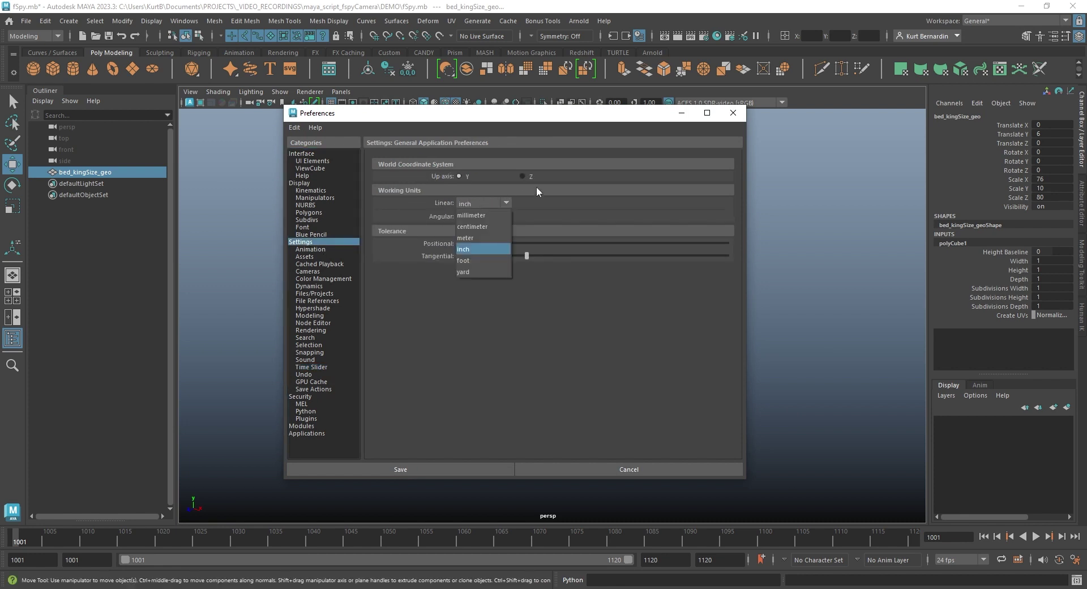
pyautogui.click(733, 113)
pyautogui.click(733, 112)
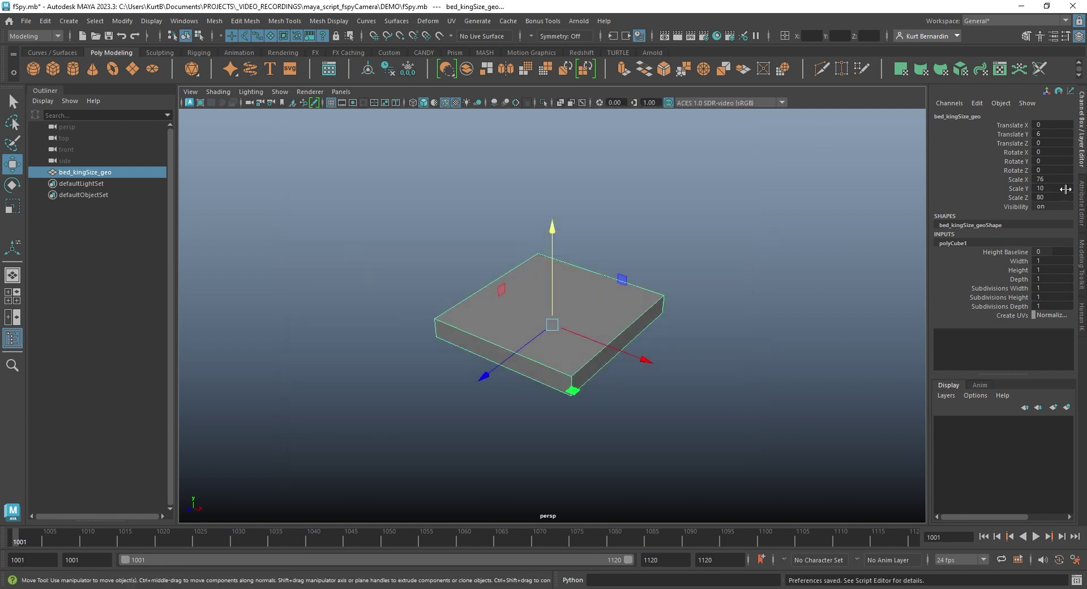
# - Inspect the X and Z scale values of bed_kingSize_geo and view the box from a low angle
pyautogui.doubleClick(1053, 180)
pyautogui.click(1053, 197)
pyautogui.keyDown('alt'); pyautogui.moveTo(715, 306); pyautogui.dragTo(707, 249); pyautogui.keyUp('alt')
# - Launch the fSpy Camera Importer and select bedroom_01_in.fspy from the DEMO folder as its source file
pyautogui.click(391, 53)
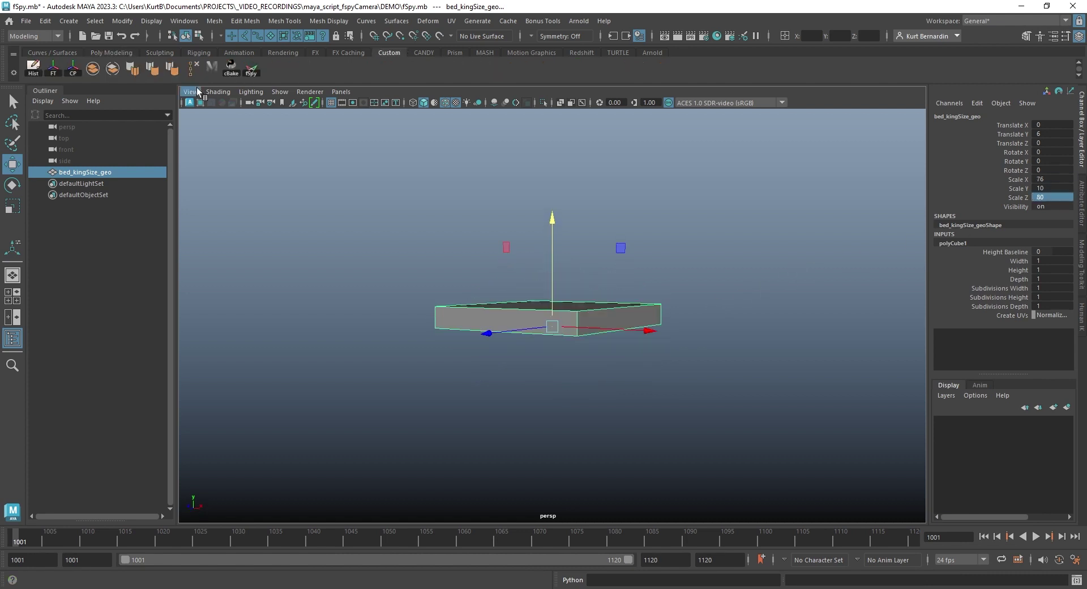
pyautogui.click(254, 69)
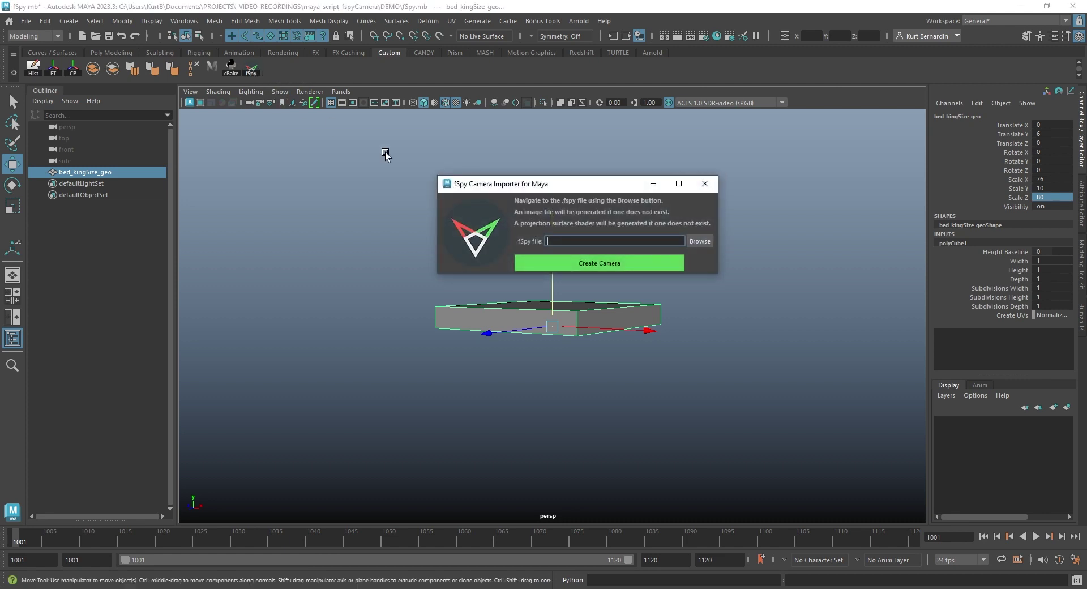
pyautogui.click(699, 241)
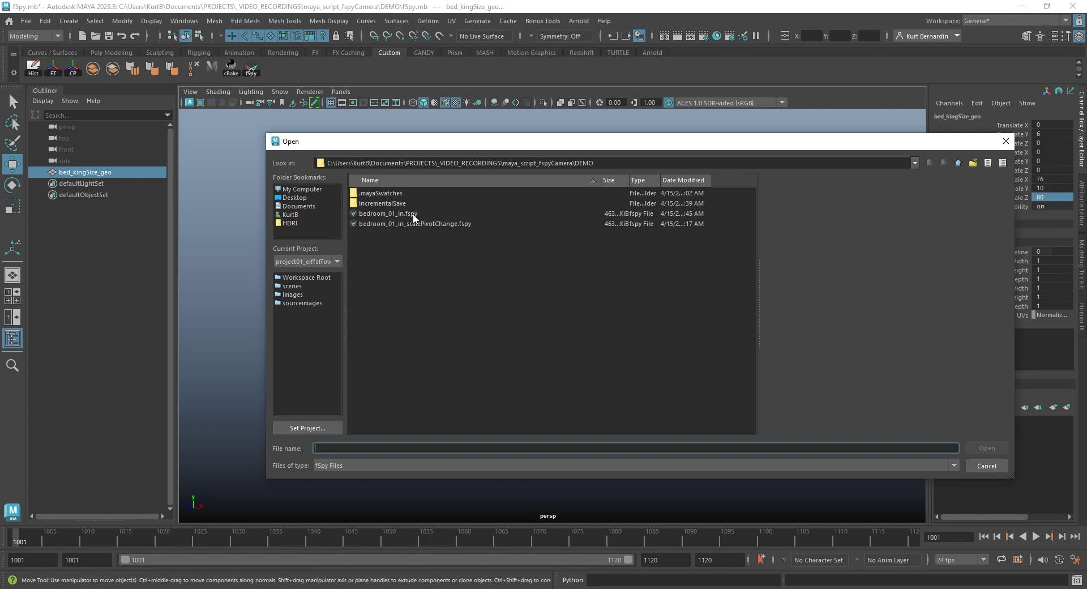
pyautogui.click(414, 215)
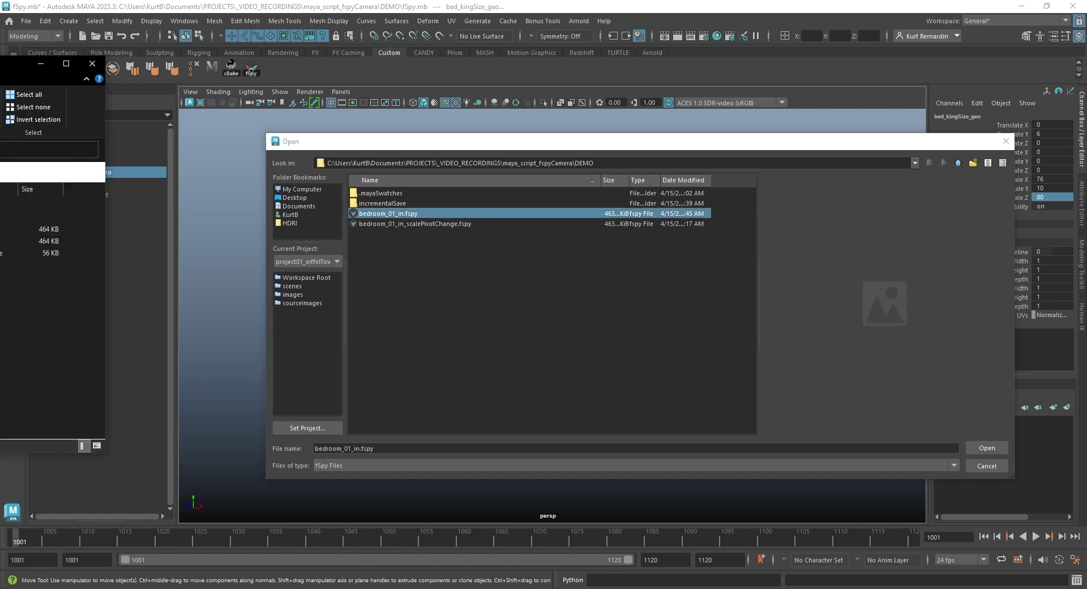
# - Switch to File Explorer and check bedroom_01_in.fspy and bedroom_01_in_scalePivotChange.fspy in the DEMO folder
pyautogui.hotkey('alt', 'Tab')
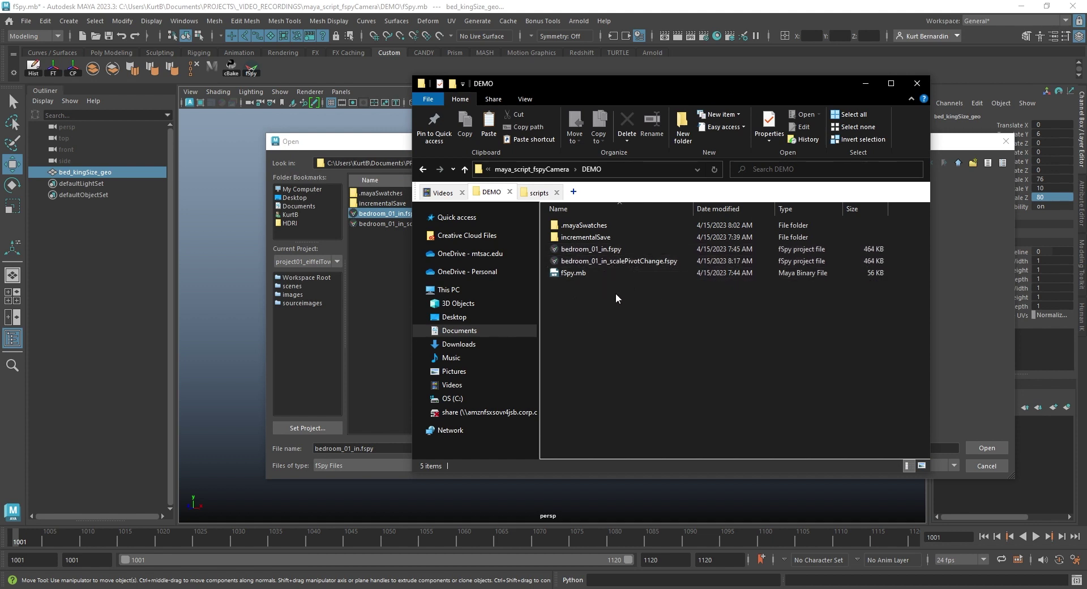
pyautogui.click(597, 249)
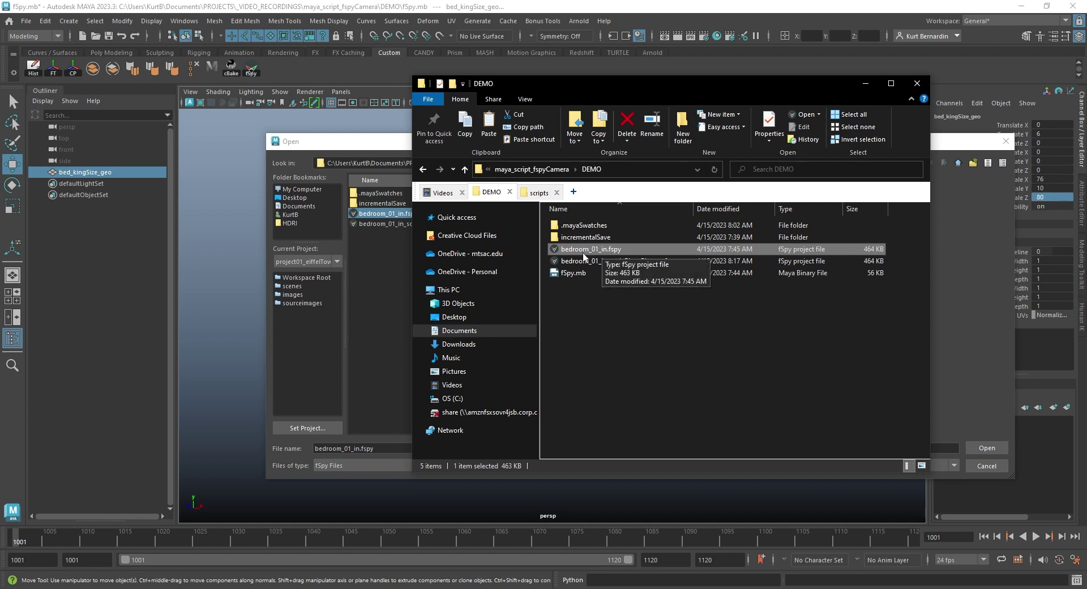
pyautogui.click(626, 261)
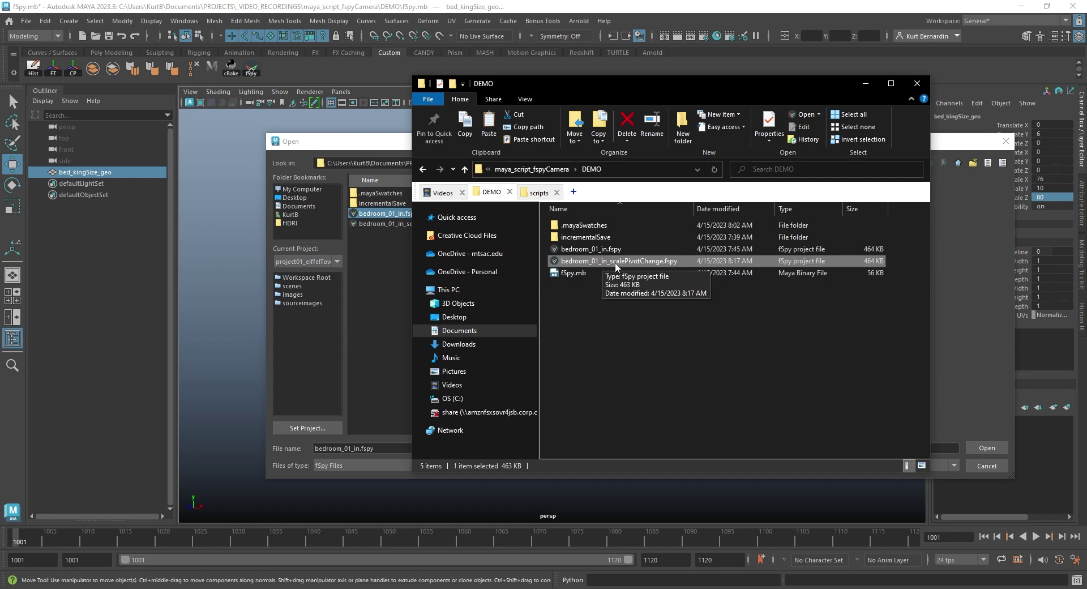
# - Create a camera from bedroom_01_in_scalePivotChange.fspy with the fSpy Camera Importer and display the front and perspective views side by side
pyautogui.click(399, 224)
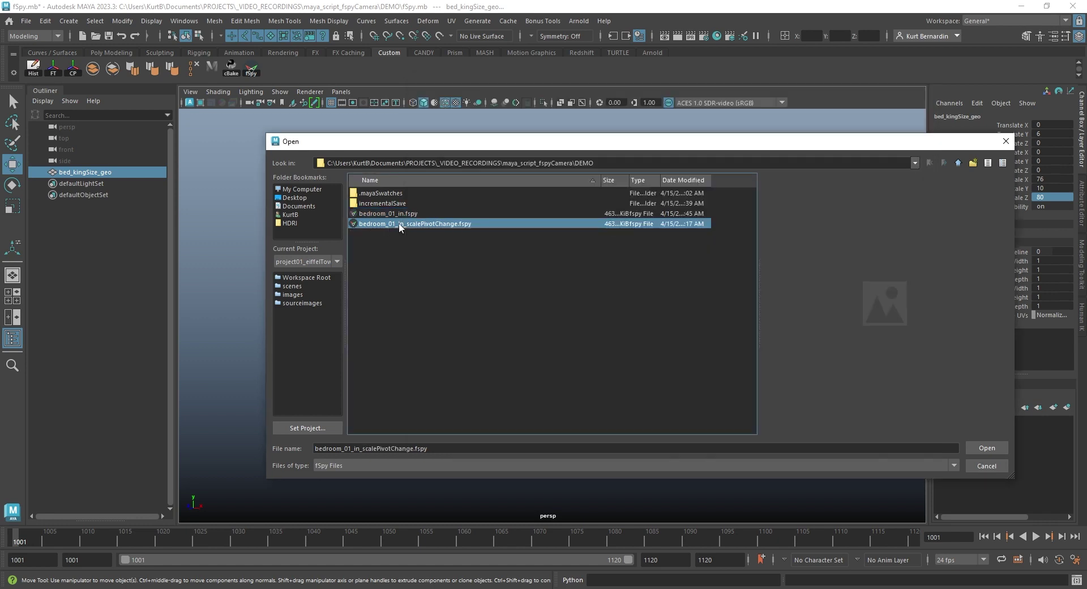
pyautogui.click(987, 446)
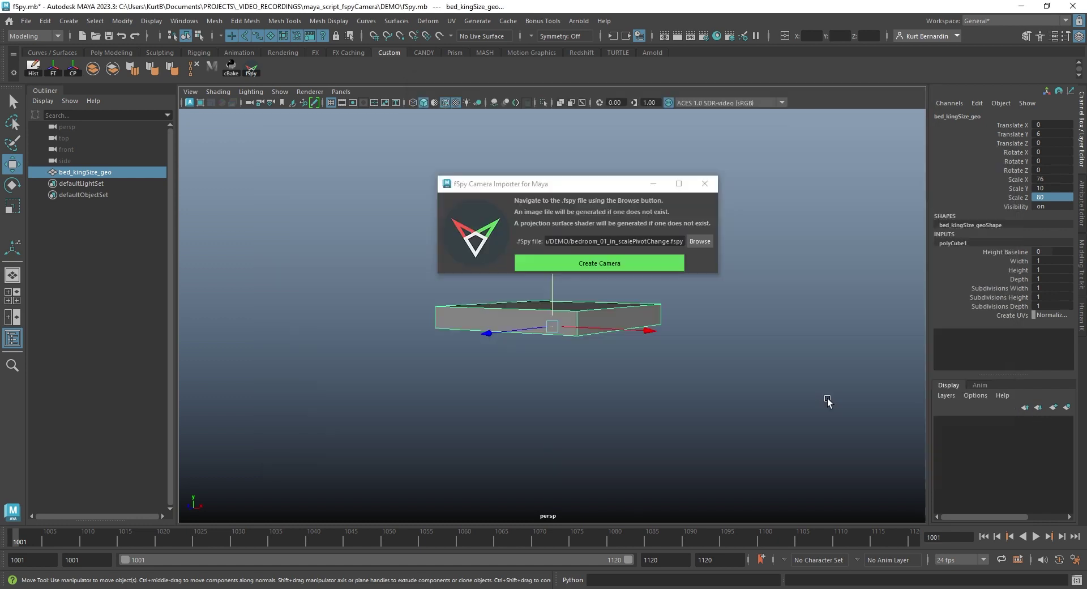
pyautogui.click(614, 264)
pyautogui.press('space')
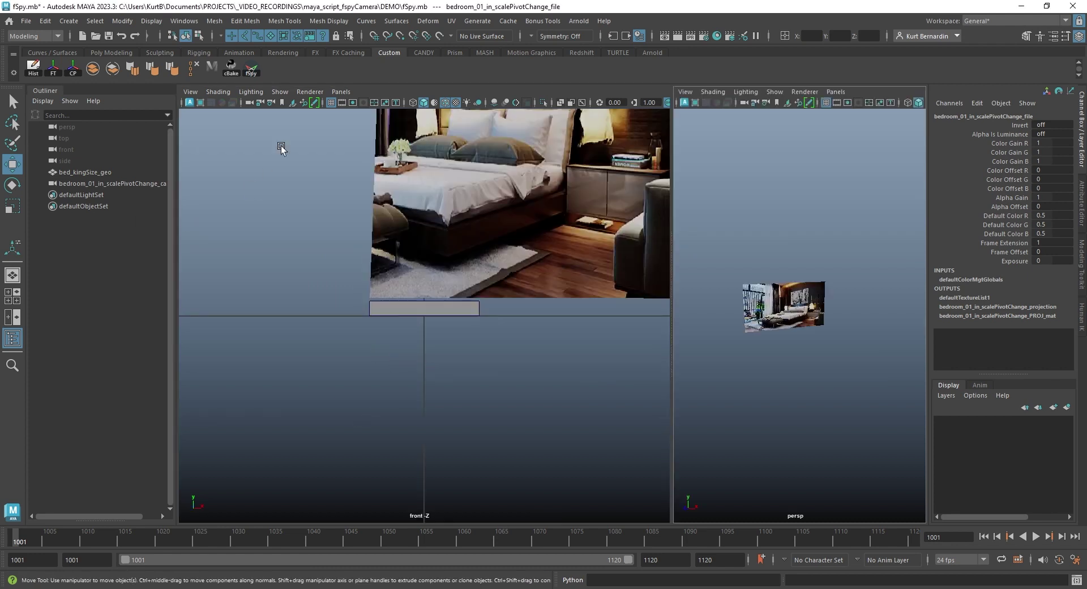
# - Look through bedroom_01_in_scalePivotChange_camera1 in the front view and inspect the selected bed box against the image plane in the perspective view
pyautogui.click(341, 92)
pyautogui.moveTo(367, 103)
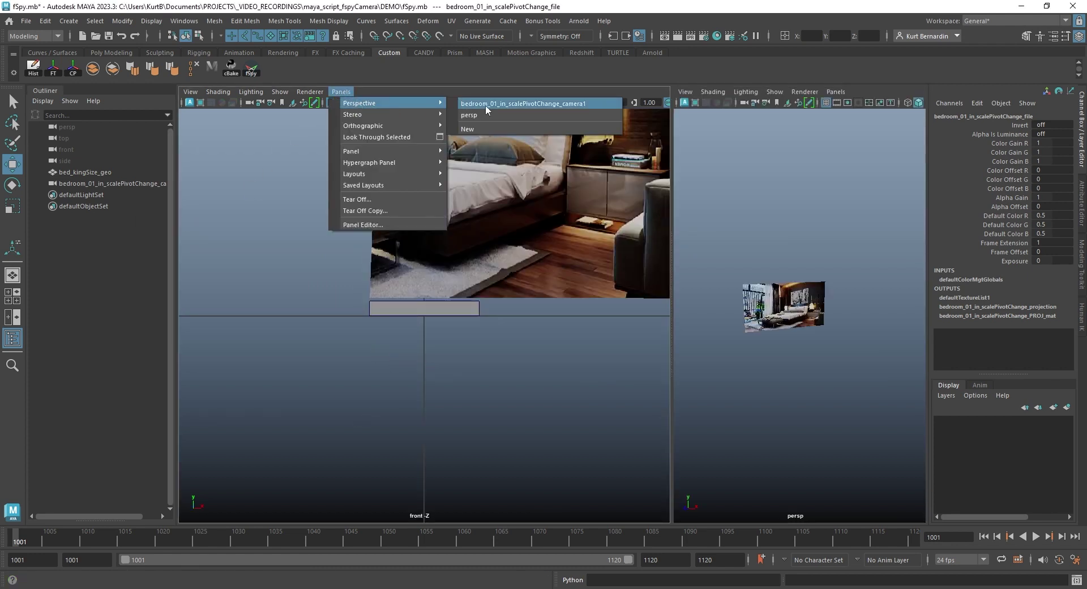
pyautogui.click(485, 104)
pyautogui.click(784, 306)
pyautogui.keyDown('alt'); pyautogui.moveTo(847, 284); pyautogui.dragTo(829, 316); pyautogui.keyUp('alt')
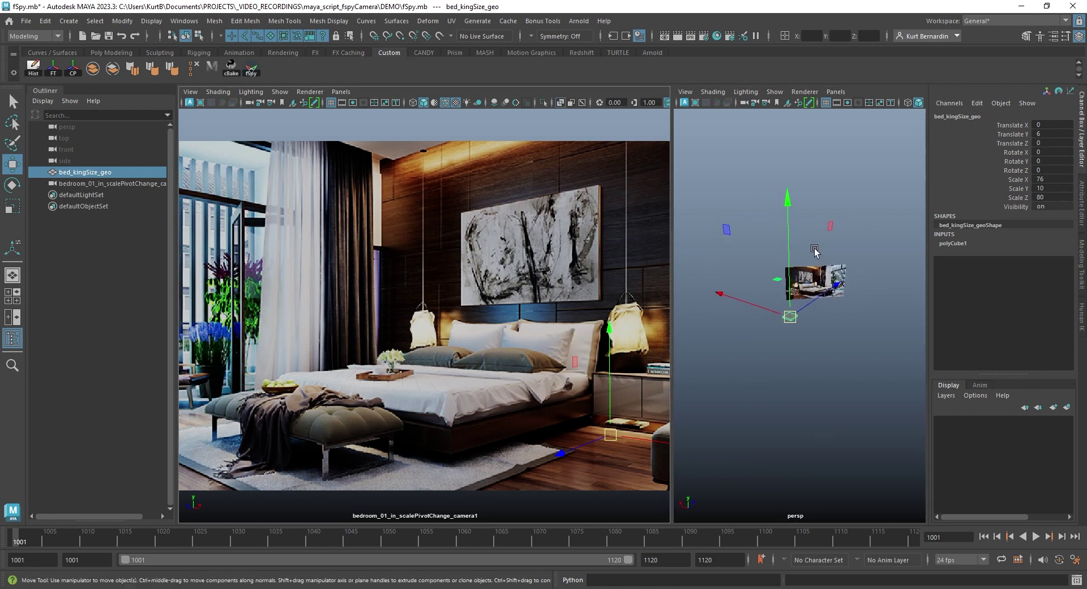
pyautogui.keyDown('alt'); pyautogui.moveTo(817, 252); pyautogui.dragTo(698, 352); pyautogui.keyUp('alt')
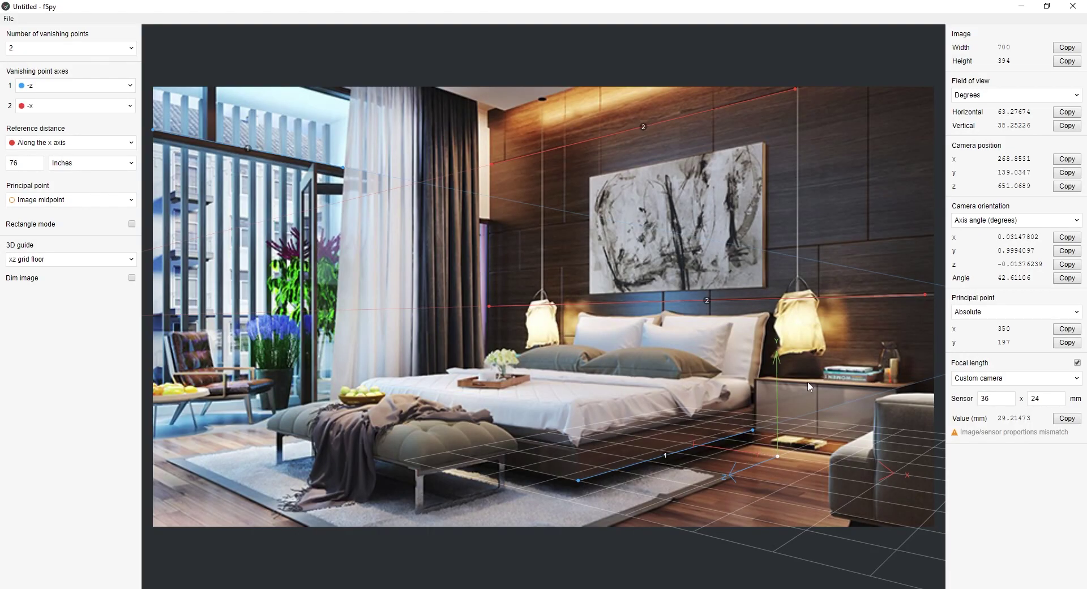
# - Switch to fSpy, move the origin onto the wall painting, and create another Maya camera from bedroom_01_in_scalePivotChange.fspy
pyautogui.moveTo(779, 456); pyautogui.dragTo(727, 205)
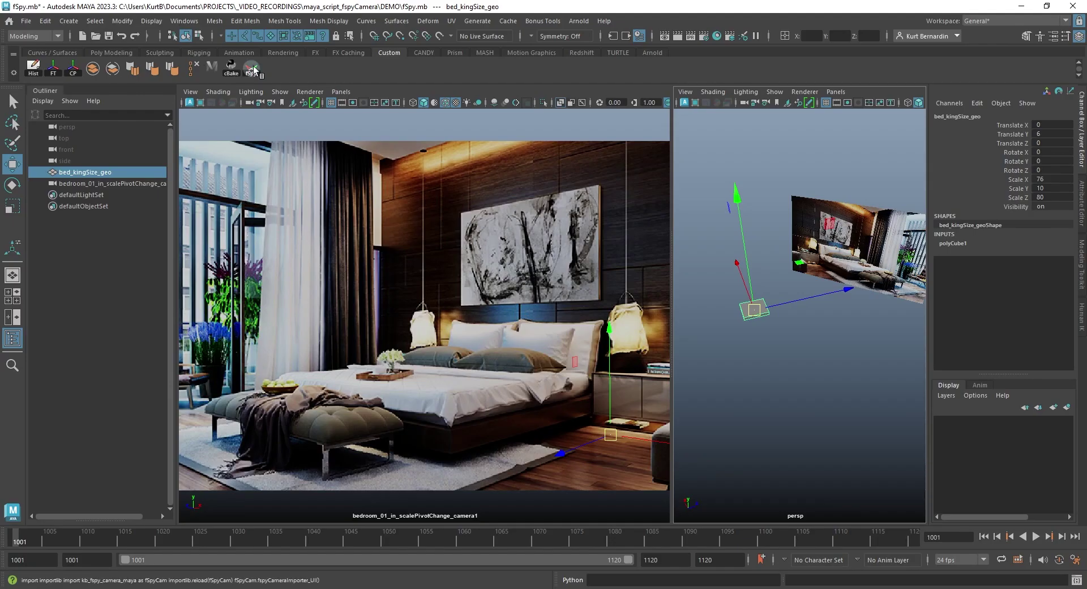
pyautogui.click(698, 240)
pyautogui.click(408, 224)
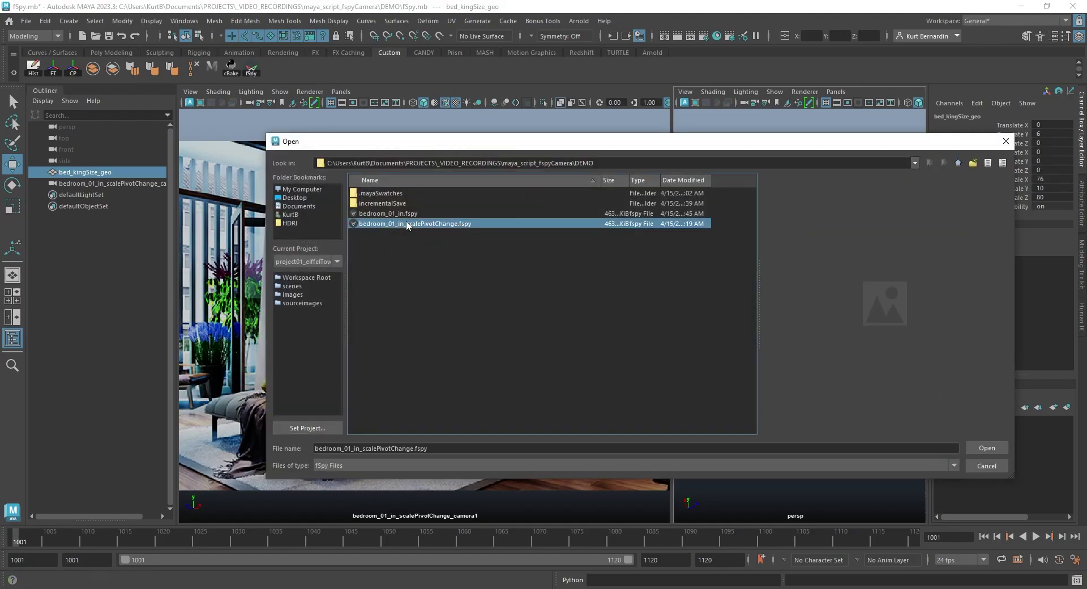
pyautogui.click(988, 447)
pyautogui.click(583, 267)
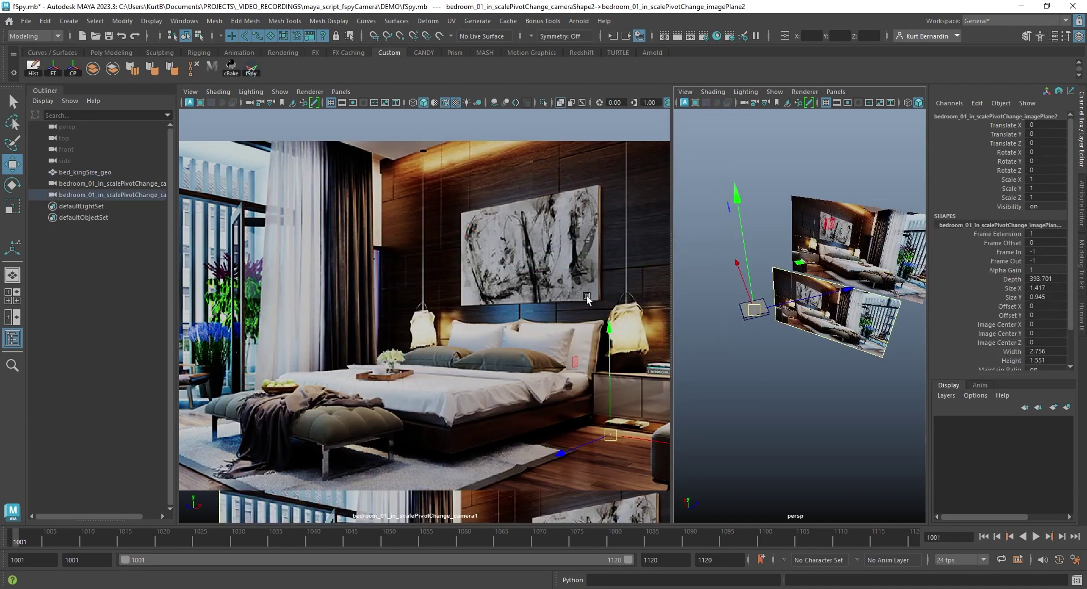
# - Delete the first imported camera and look through bedroom_01_in_scalePivotChange_camera2 with the bed box selected
pyautogui.click(127, 185)
pyautogui.press('Delete')
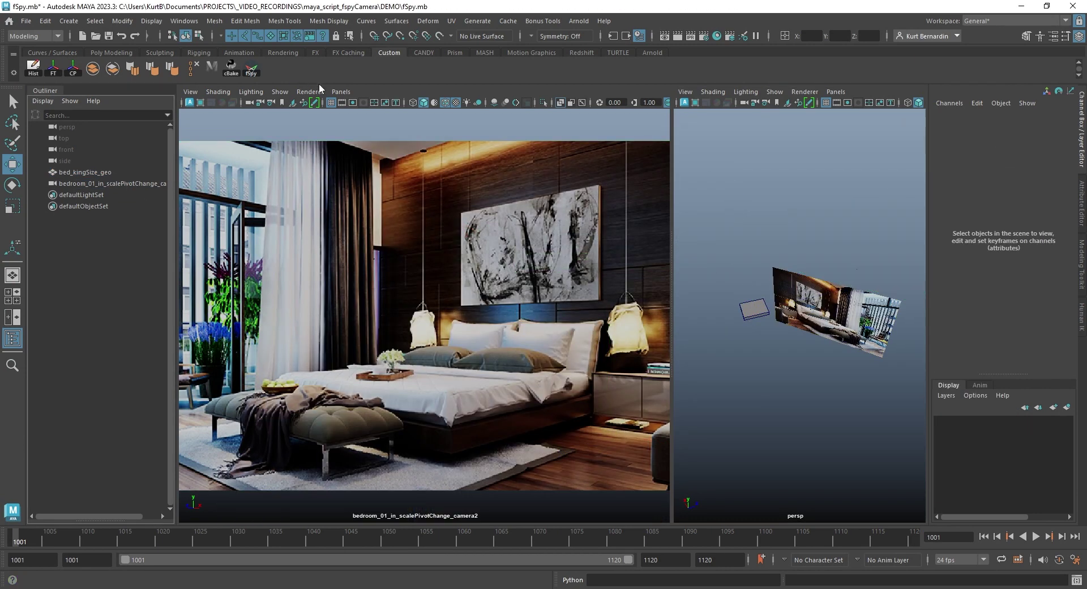
pyautogui.click(341, 91)
pyautogui.moveTo(391, 103)
pyautogui.click(495, 103)
pyautogui.click(540, 232)
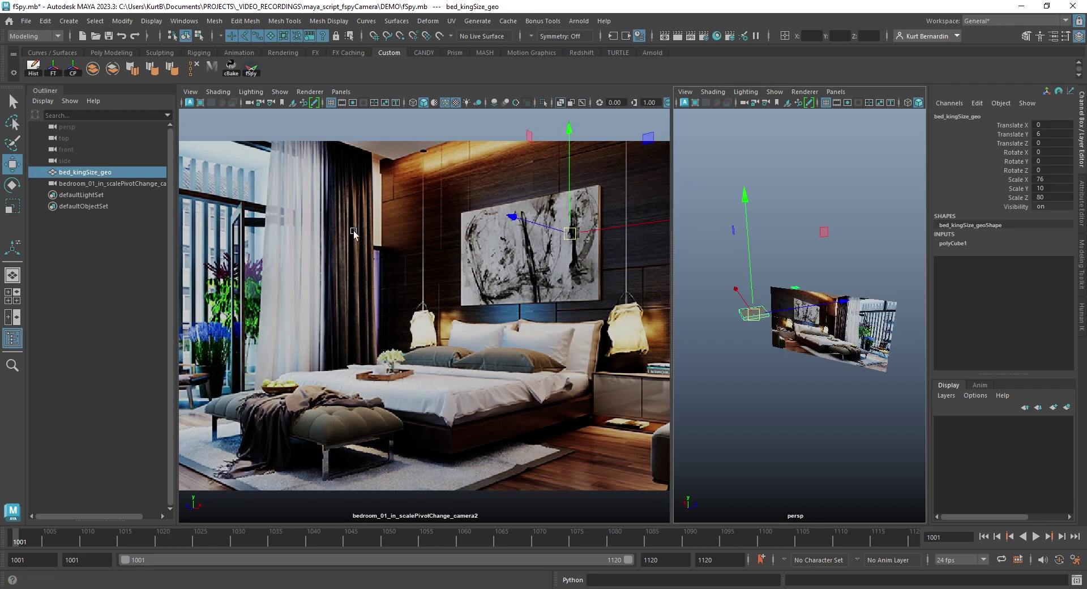
# - Delete the remaining scalePivotChange camera and create a camera from bedroom_01_in.fspy with the fSpy Camera Importer
pyautogui.click(113, 183)
pyautogui.press('Delete')
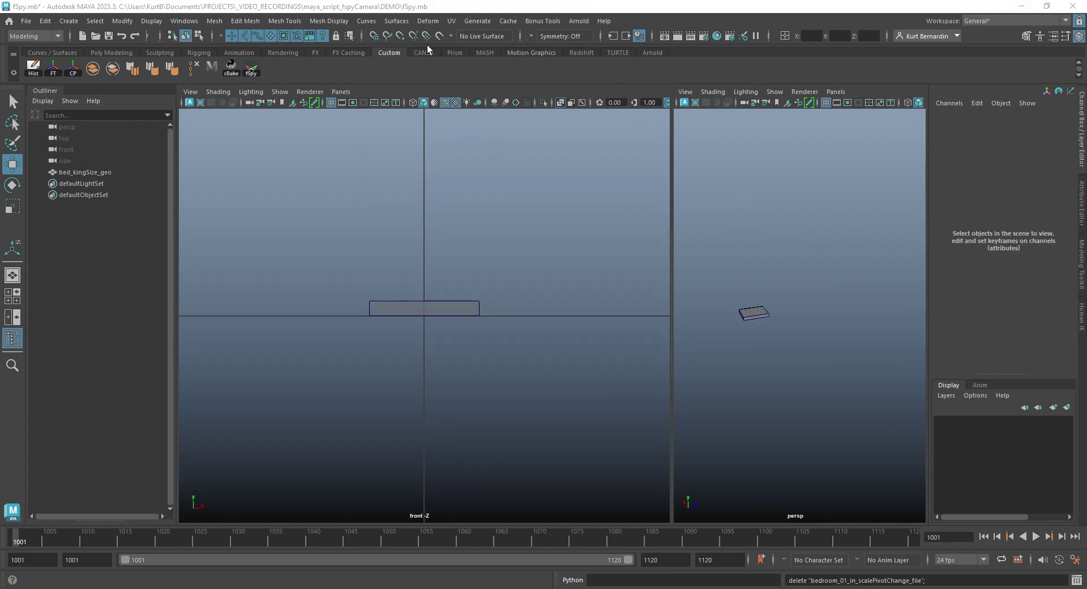
pyautogui.click(251, 69)
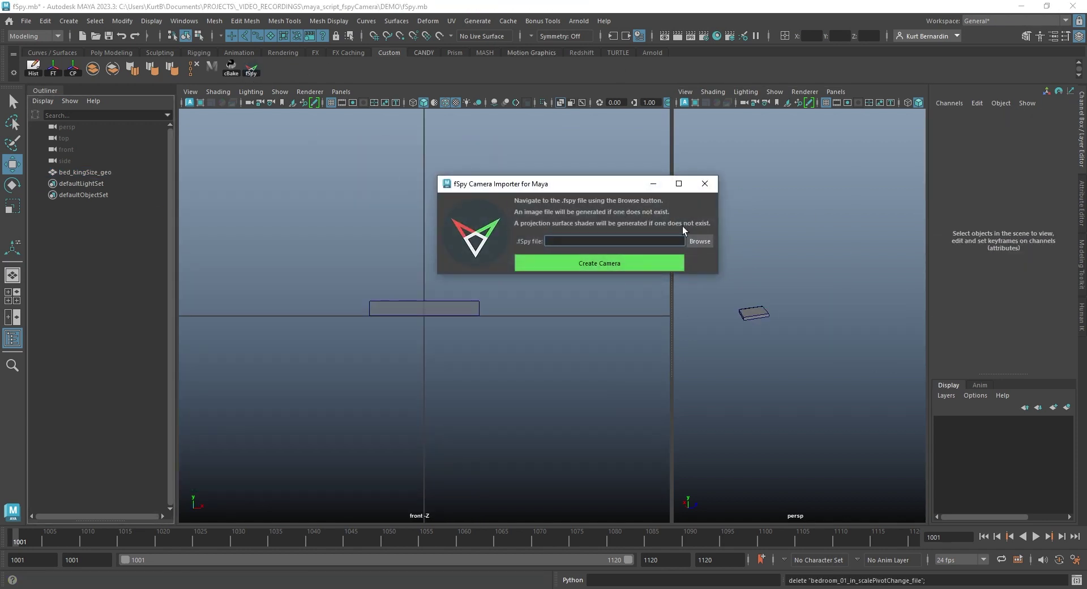
pyautogui.click(700, 240)
pyautogui.click(400, 214)
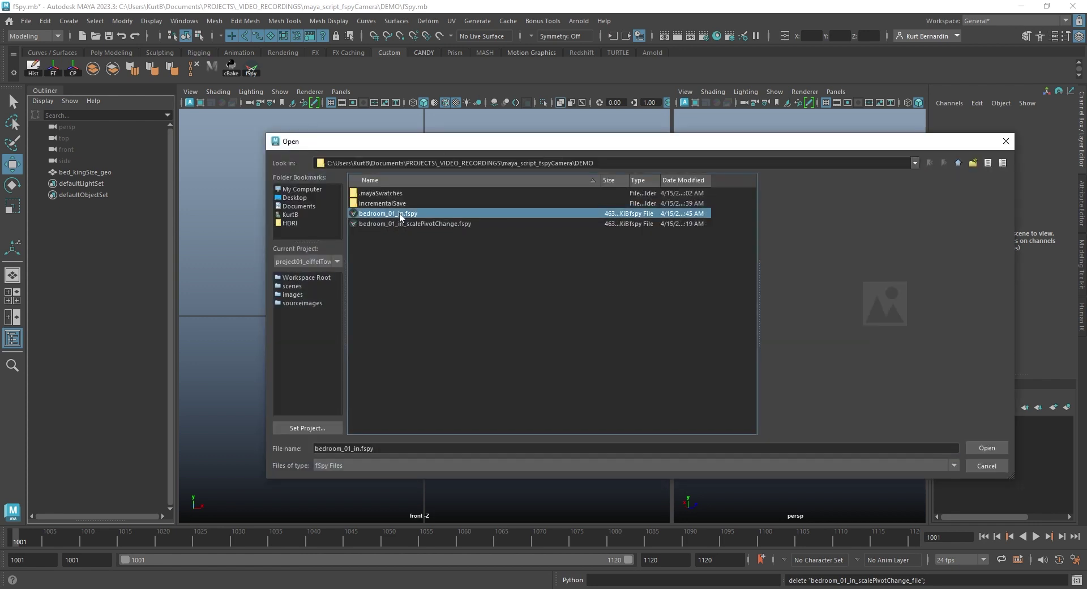
pyautogui.click(991, 448)
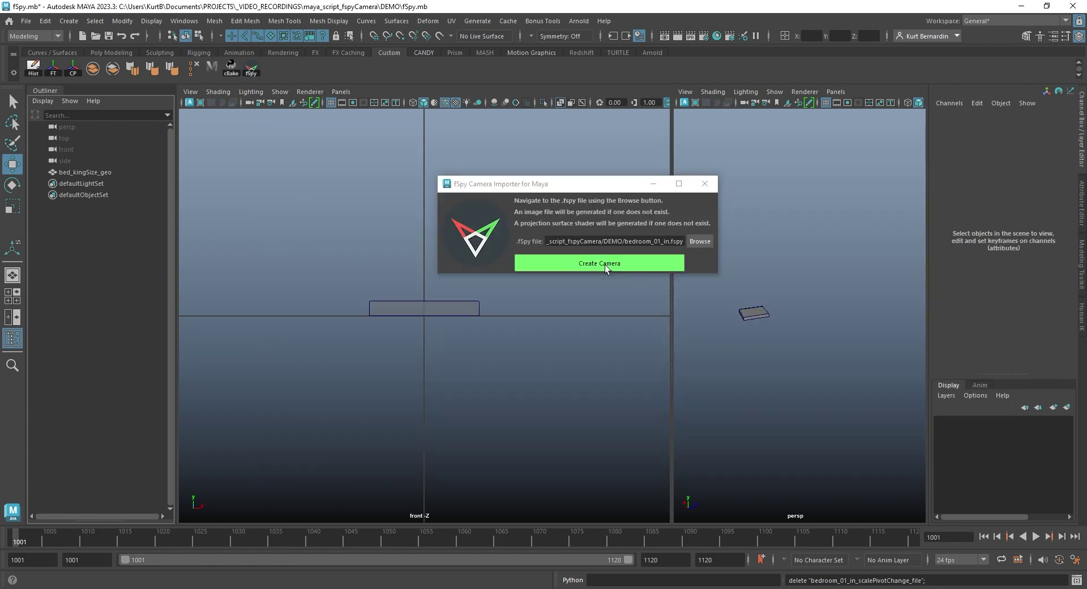
pyautogui.click(605, 264)
# - Look through bedroom_01_in_camera1 in the larger view and select the bed box to compare it with the photo
pyautogui.click(341, 92)
pyautogui.moveTo(396, 99)
pyautogui.click(488, 99)
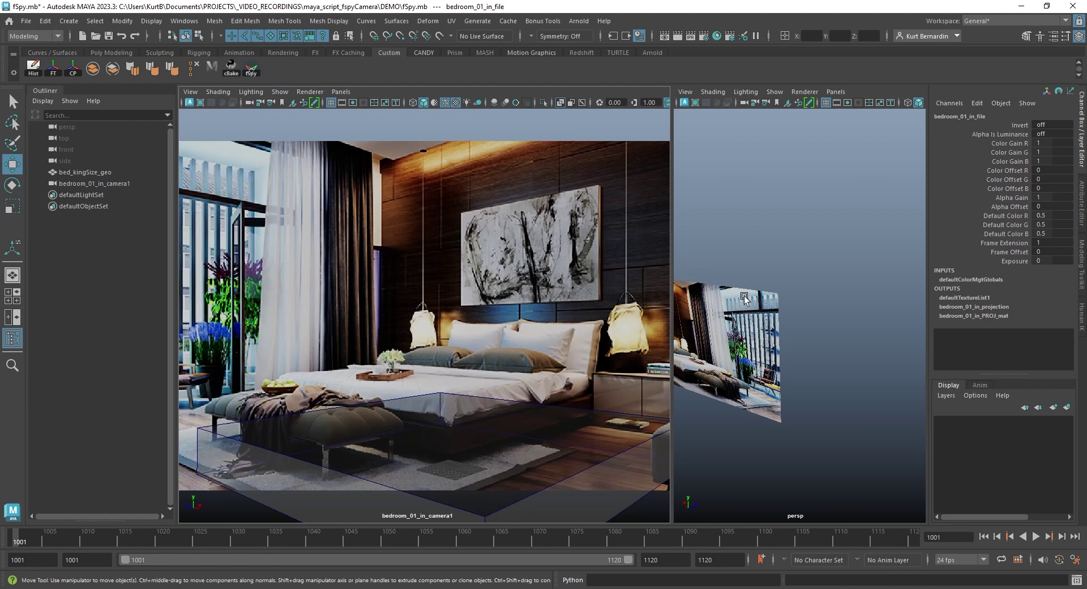
pyautogui.click(451, 475)
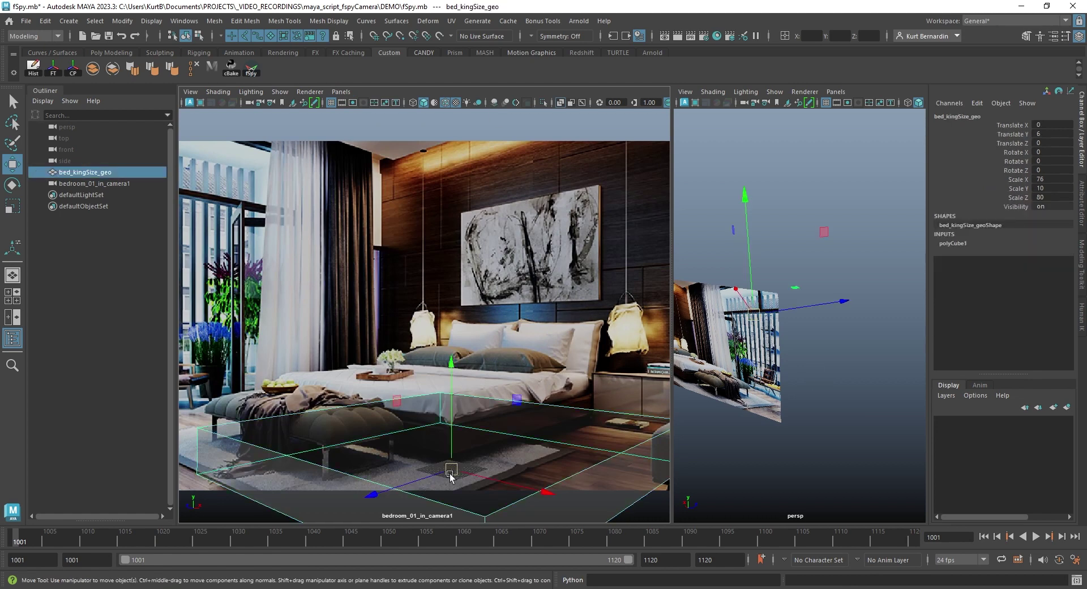
pyautogui.keyDown('alt'); pyautogui.moveTo(707, 334); pyautogui.dragTo(787, 312); pyautogui.keyUp('alt')
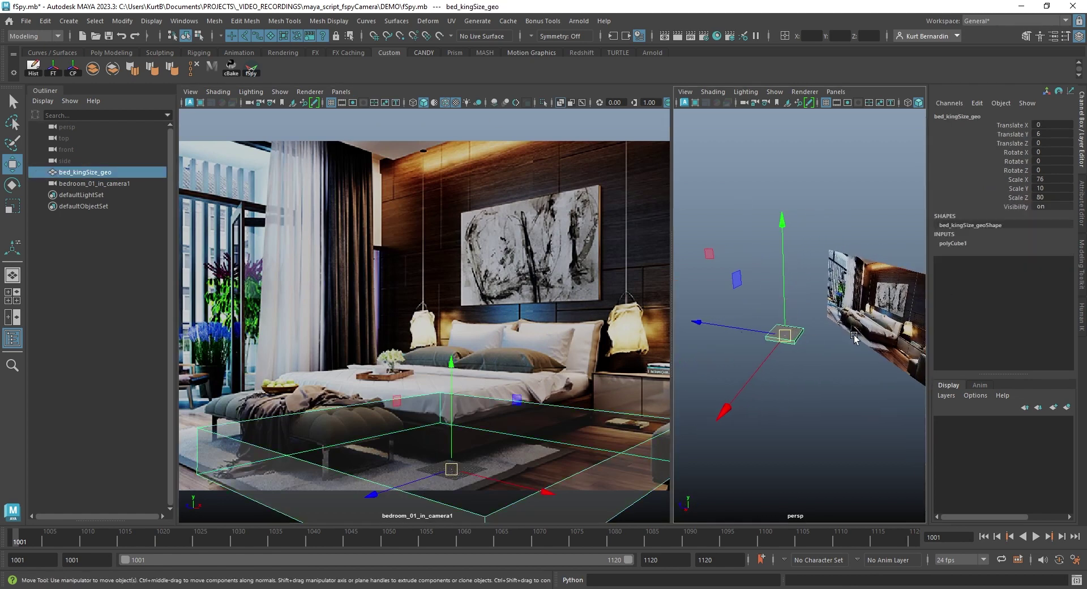
pyautogui.keyDown('alt'); pyautogui.moveTo(850, 333); pyautogui.dragTo(905, 359); pyautogui.keyUp('alt')
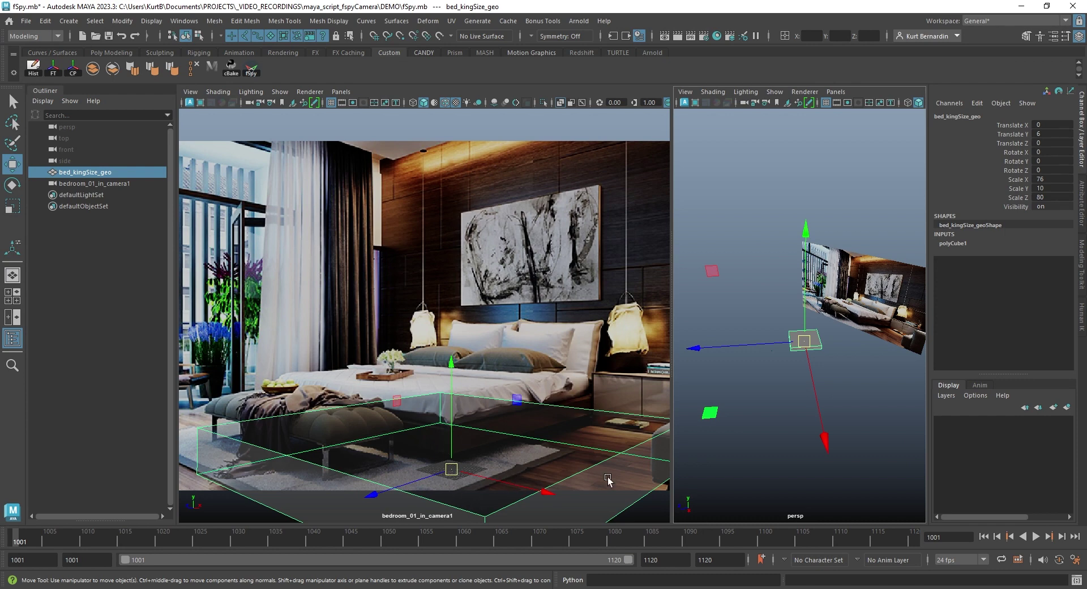
# - Move bed_kingSize_geo to Translate X -42.336 and Translate Z -43.869 so it matches the bed in the photo
pyautogui.moveTo(541, 490); pyautogui.dragTo(389, 425)
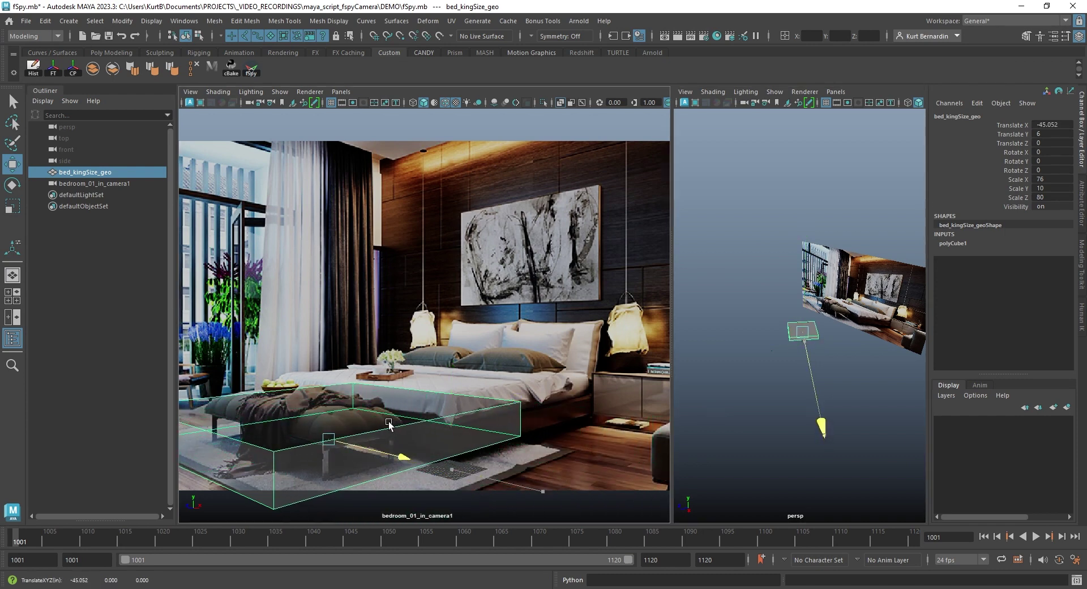
pyautogui.moveTo(303, 453); pyautogui.dragTo(419, 462)
pyautogui.press('f')
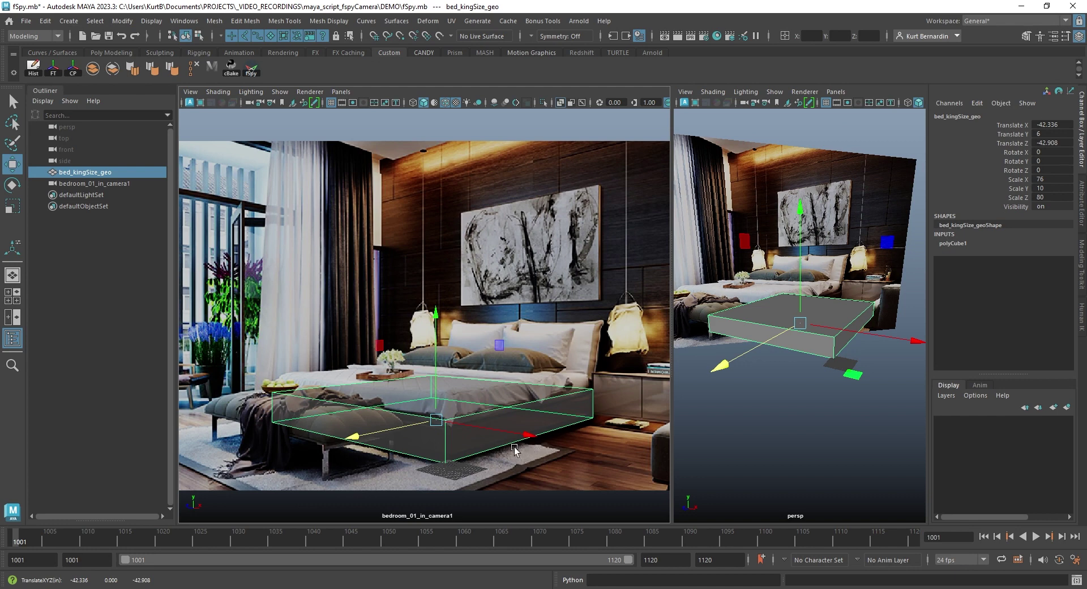
pyautogui.moveTo(515, 450); pyautogui.dragTo(511, 443)
pyautogui.keyDown('alt'); pyautogui.moveTo(838, 319); pyautogui.dragTo(820, 317); pyautogui.keyUp('alt')
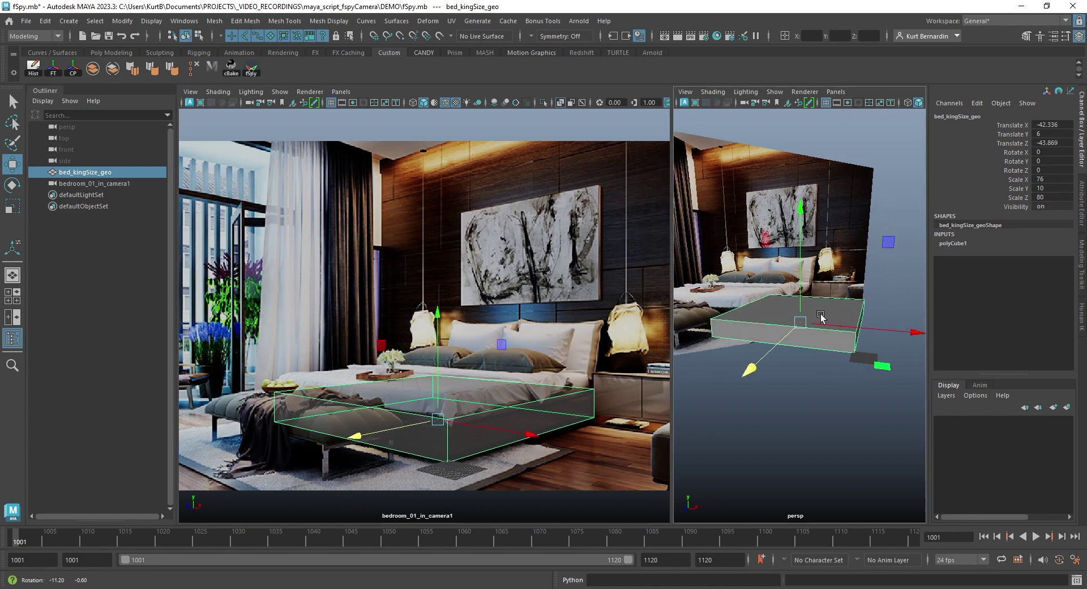
# - Reduce the bed box's Scale Y to 7.153 and duplicate it, raising the copy to Translate Y 13.153 as the mattress
pyautogui.press('r')
pyautogui.moveTo(439, 315); pyautogui.dragTo(437, 344)
pyautogui.press('w')
pyautogui.hotkey('ctrl', 'd')
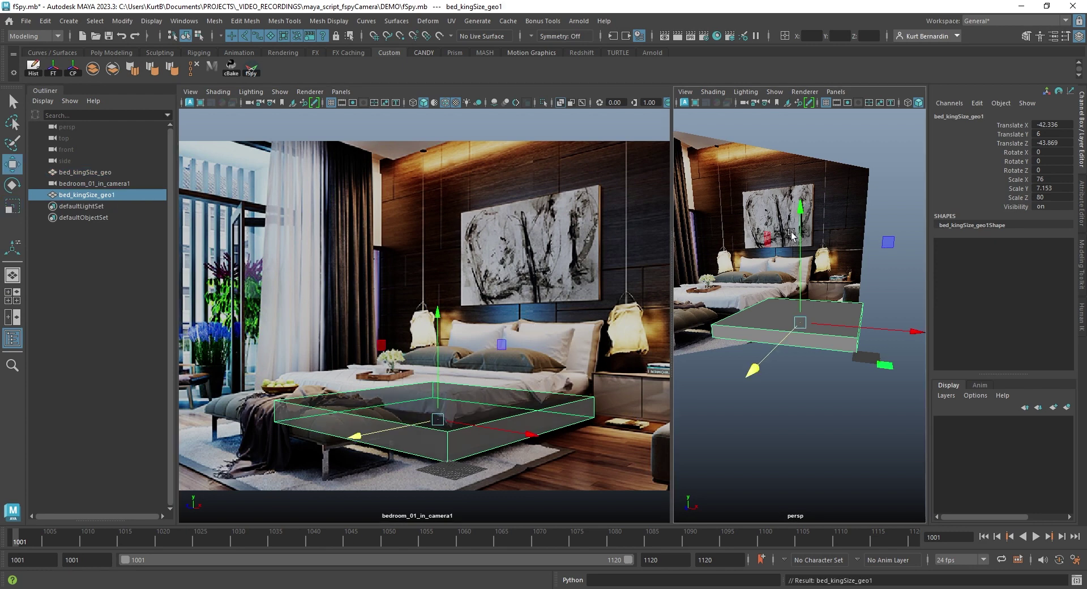
pyautogui.moveTo(800, 210); pyautogui.dragTo(800, 198)
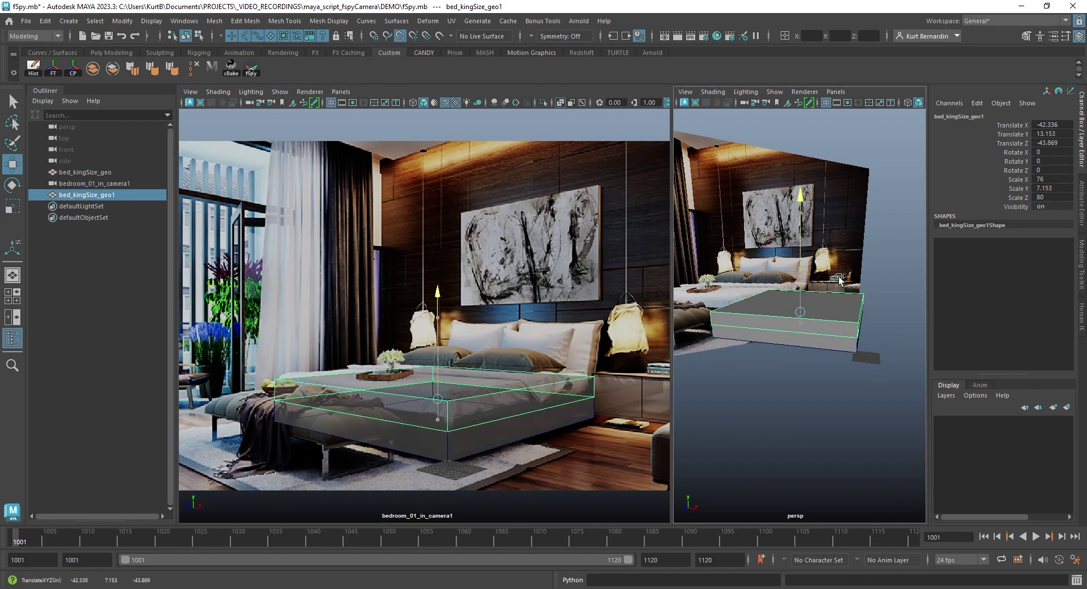
# - Widen the lower bed box in X and Z only, to Scale X 77.419 and Scale Z 81.494
pyautogui.click(451, 449)
pyautogui.press('r')
pyautogui.keyDown('ctrl'); pyautogui.moveTo(438, 324); pyautogui.dragTo(437, 317); pyautogui.keyUp('ctrl')
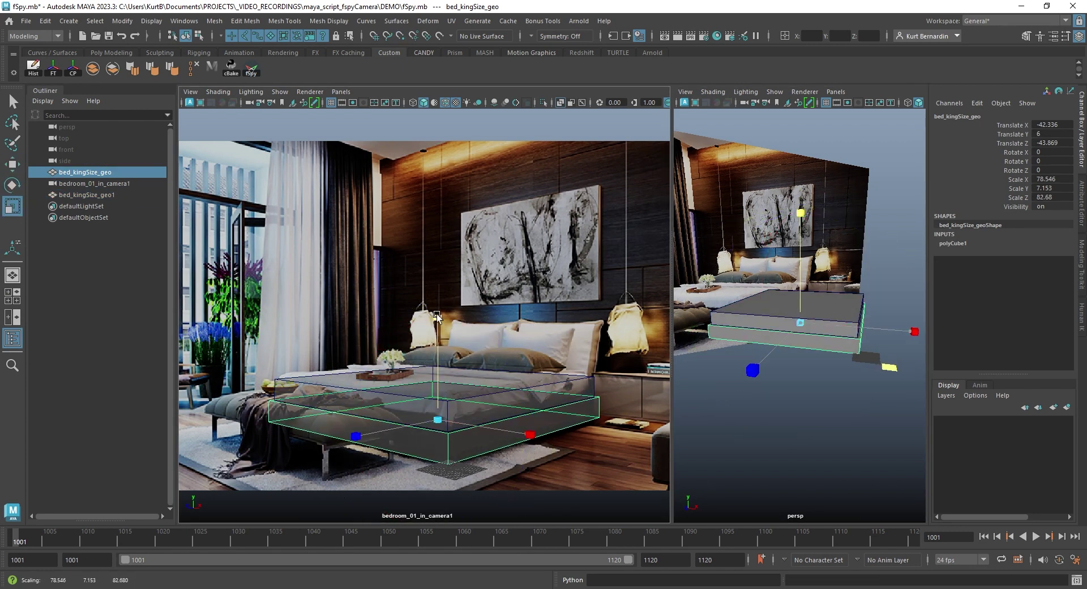
pyautogui.keyDown('alt'); pyautogui.moveTo(789, 221); pyautogui.dragTo(796, 213); pyautogui.keyUp('alt')
# - Create a polygon plane as the floor, scaled to about 175 from the origin, with width and height subdivisions of 1
pyautogui.click(111, 53)
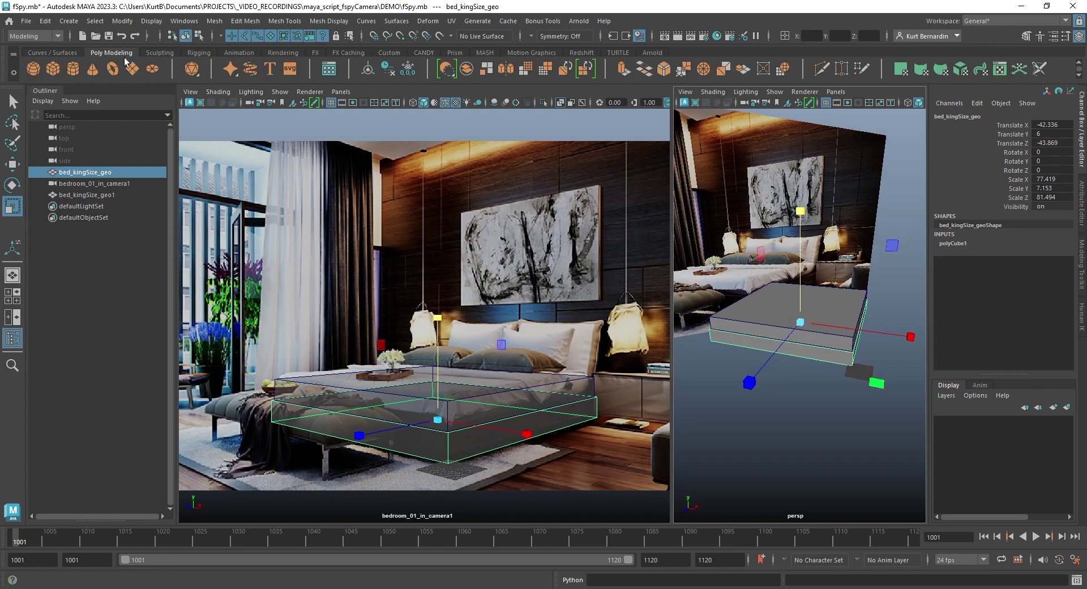
pyautogui.click(132, 71)
pyautogui.moveTo(859, 371); pyautogui.dragTo(922, 365)
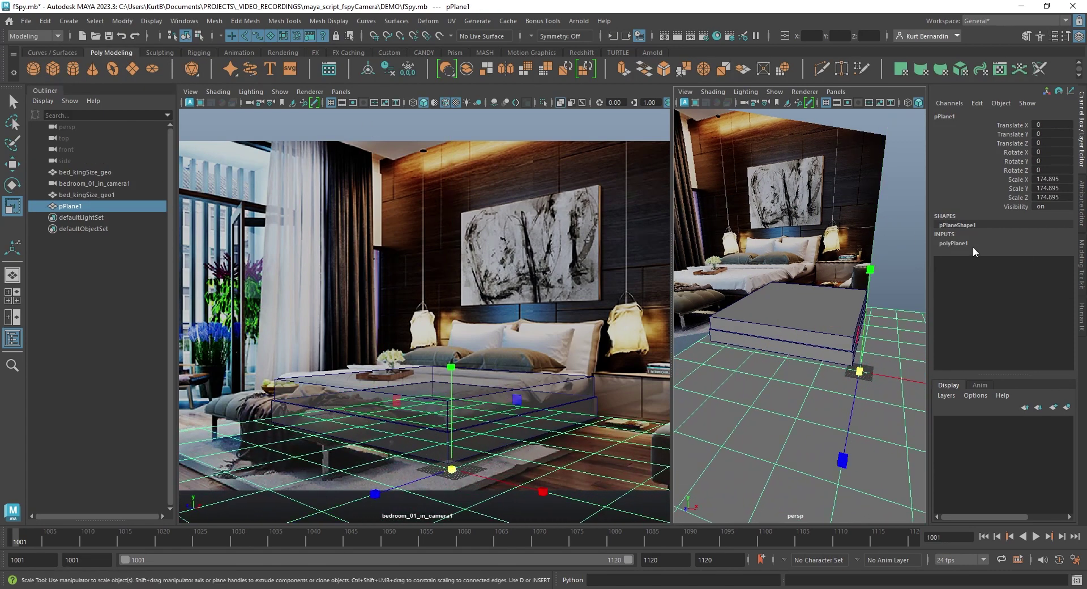
pyautogui.click(953, 243)
pyautogui.moveTo(1045, 287); pyautogui.dragTo(1044, 276)
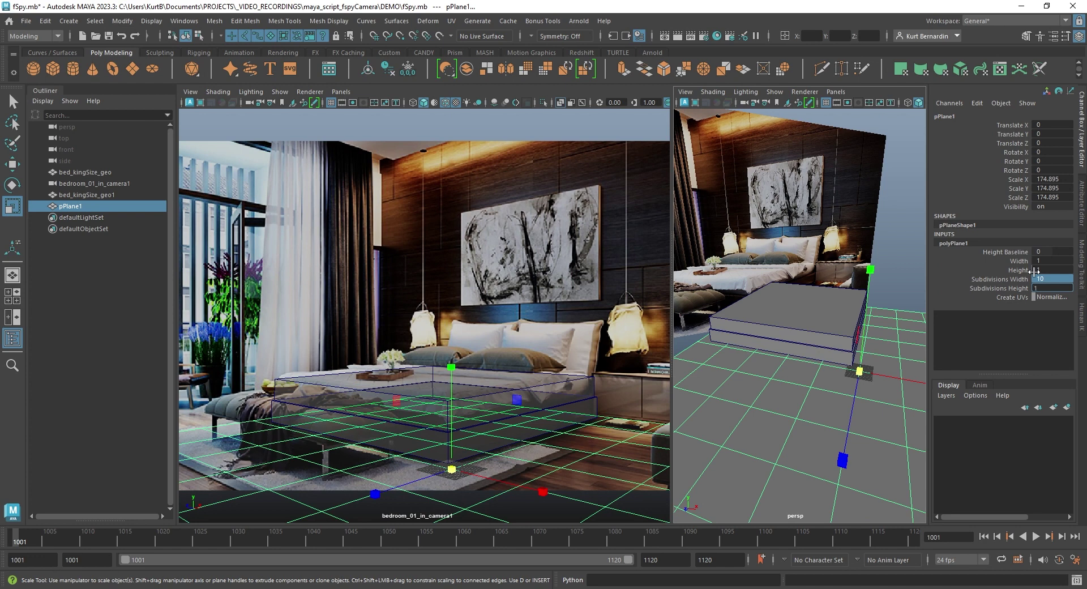
pyautogui.write('1')
pyautogui.press('Return')
# - Move the floor plane's edge behind the bed along Z to line up with the head end of the bed
pyautogui.keyDown('alt'); pyautogui.moveTo(858, 305); pyautogui.dragTo(807, 303); pyautogui.keyUp('alt')
pyautogui.rightClick(808, 264)
pyautogui.click(807, 234)
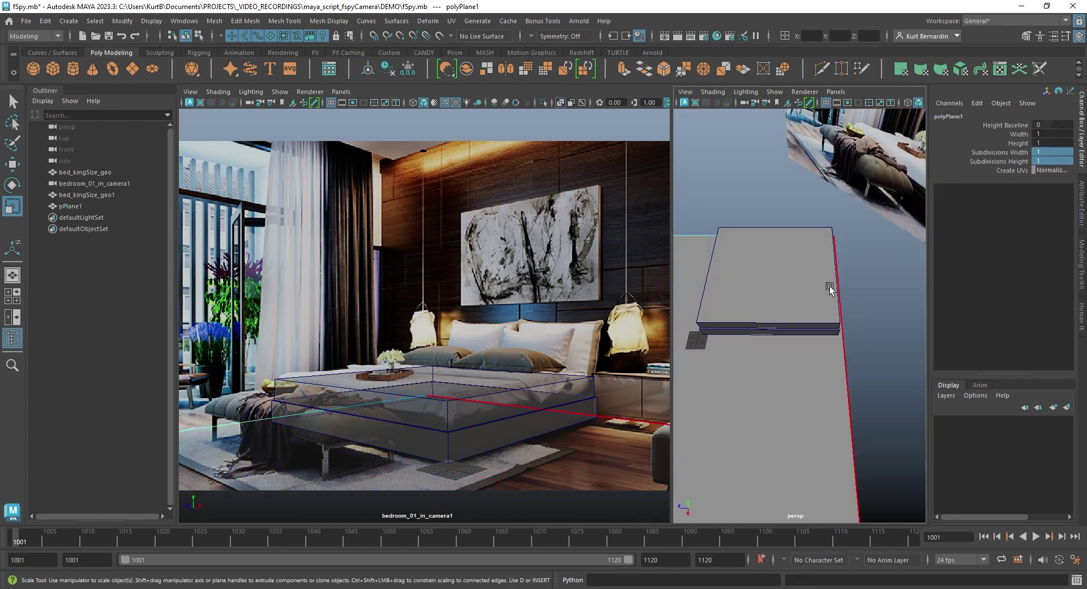
pyautogui.click(842, 329)
pyautogui.press('w')
pyautogui.moveTo(835, 342)
pyautogui.mouseDown()
pyautogui.moveTo(815, 338)
pyautogui.moveTo(792, 363)
pyautogui.moveTo(817, 338)
pyautogui.mouseUp()
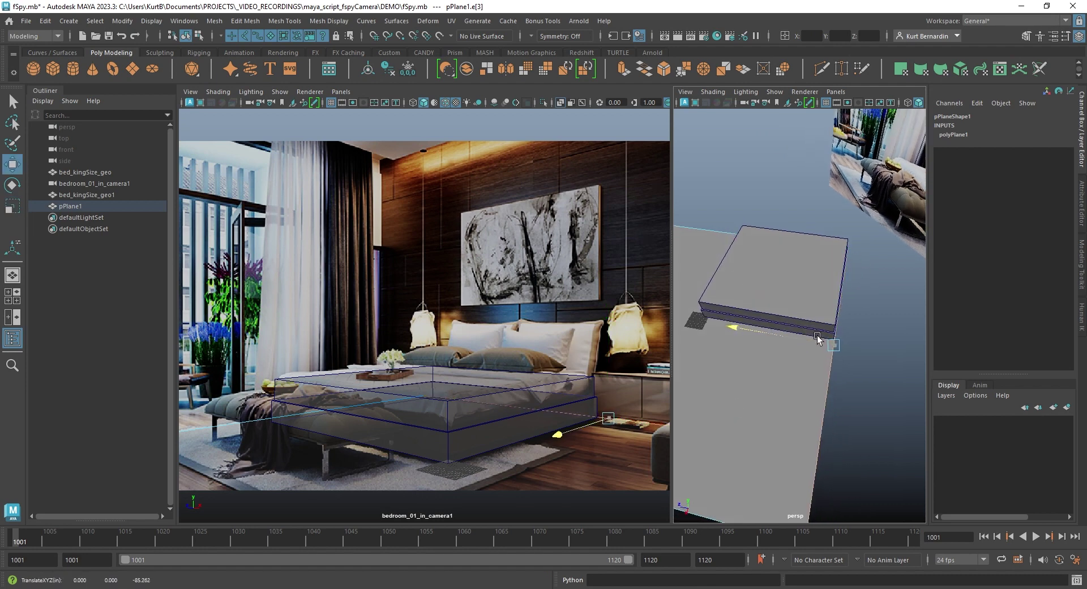
# - Extrude the floor's headboard-side and window-side edges upward into two walls and select the window-side wall face
pyautogui.click(817, 338)
pyautogui.keyDown('alt'); pyautogui.moveTo(749, 369); pyautogui.dragTo(842, 326); pyautogui.keyUp('alt')
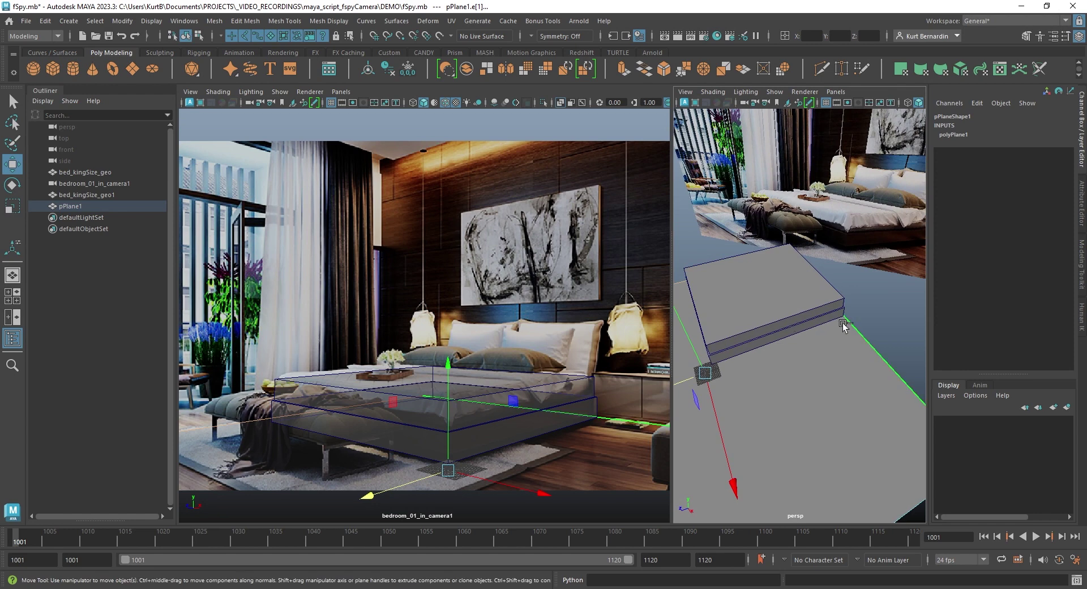
pyautogui.keyDown('shift'); pyautogui.moveTo(842, 326); pyautogui.dragTo(836, 362, button='right'); pyautogui.keyUp('shift')
pyautogui.keyDown('alt'); pyautogui.moveTo(835, 362); pyautogui.dragTo(792, 238); pyautogui.keyUp('alt')
pyautogui.press('F11')
pyautogui.click(736, 266)
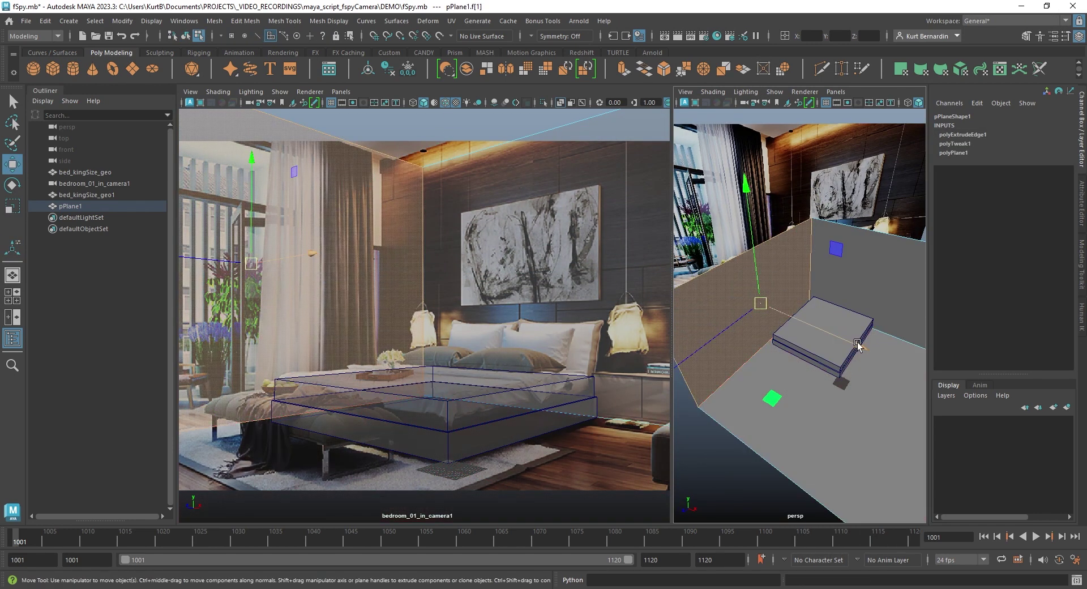
# - Move the window-side wall face outward to the photo's room corner and raise the walls' top edges toward the ceiling line
pyautogui.moveTo(857, 346); pyautogui.dragTo(830, 334)
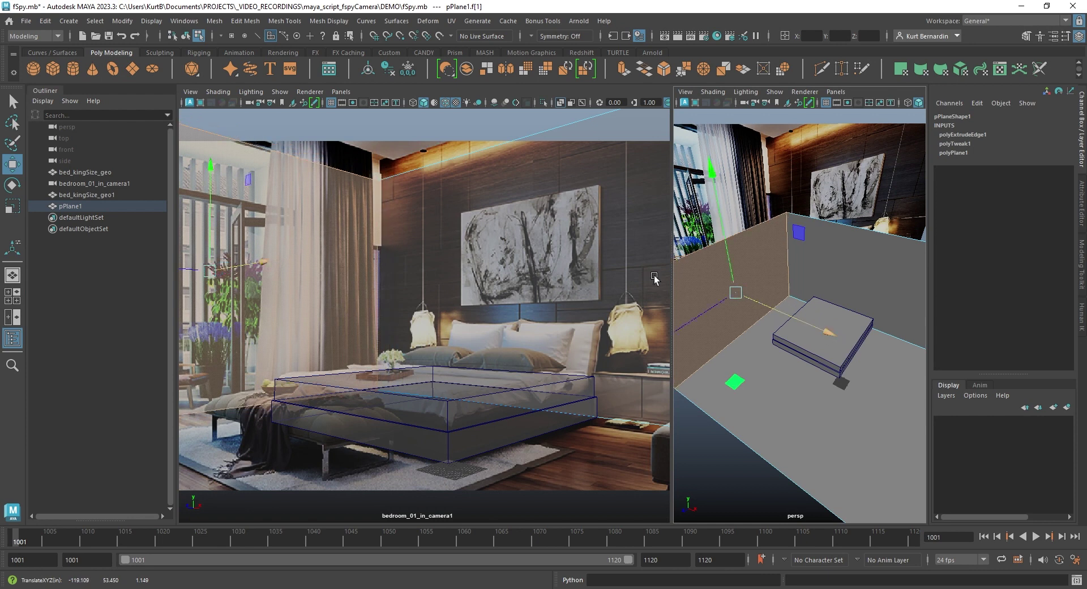
pyautogui.press('F8')
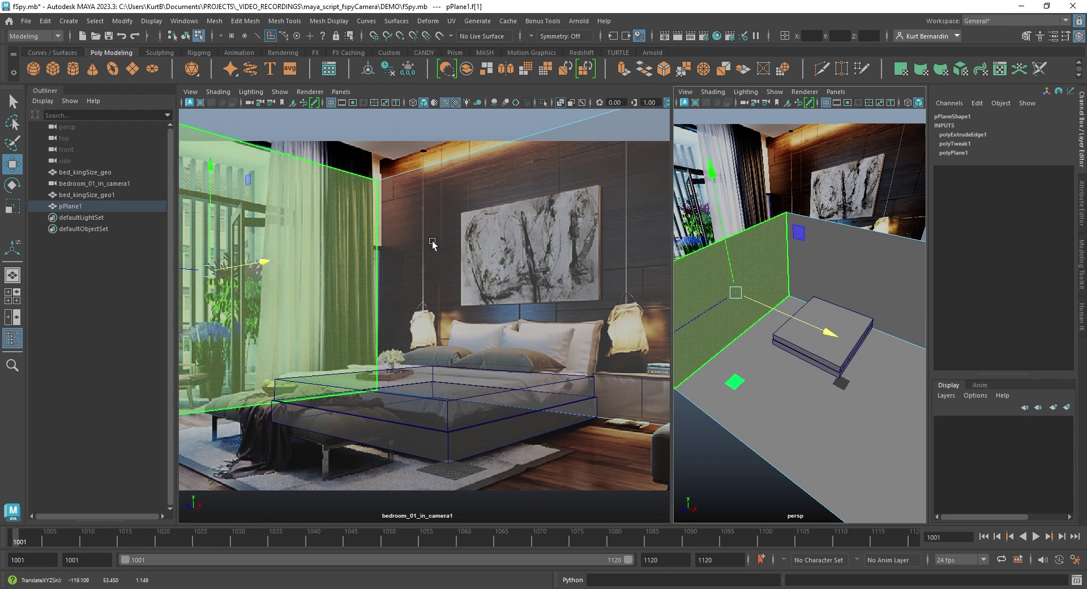
pyautogui.moveTo(829, 253); pyautogui.dragTo(831, 162, button='right')
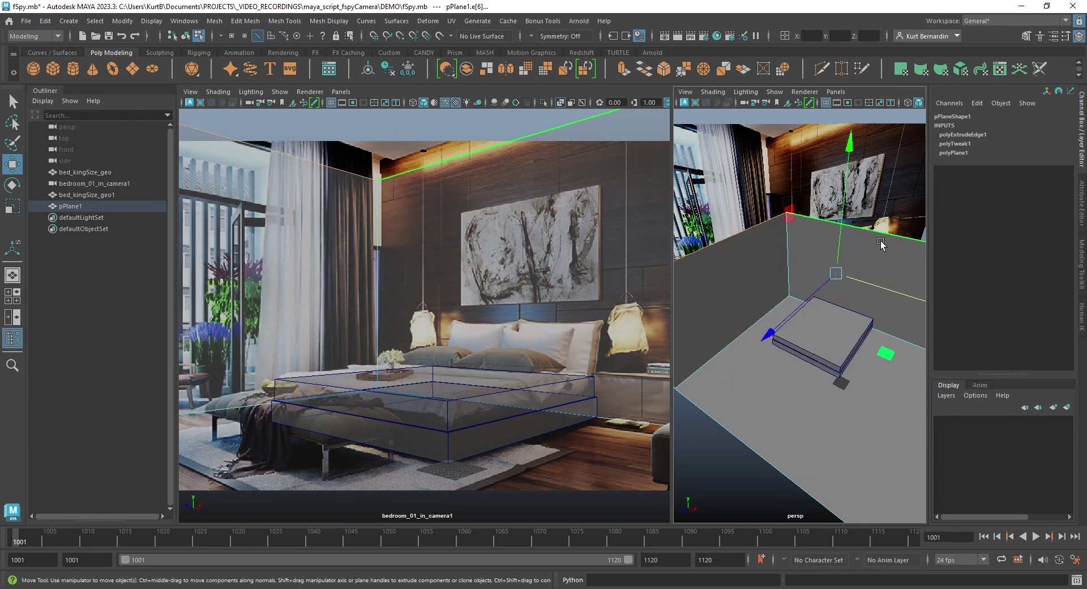
pyautogui.keyDown('alt'); pyautogui.moveTo(854, 238); pyautogui.dragTo(802, 195); pyautogui.keyUp('alt')
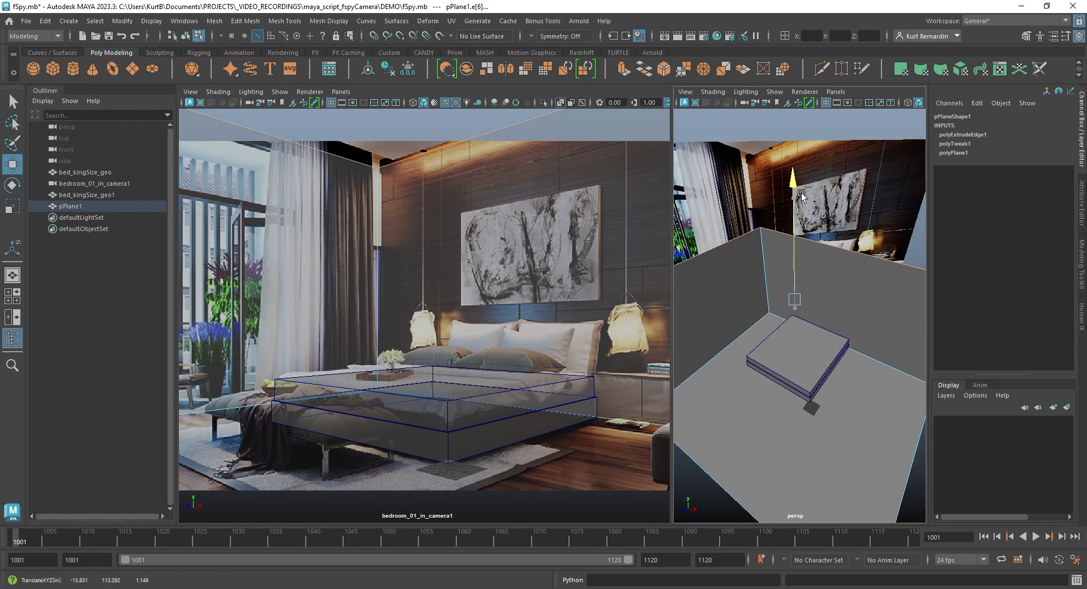
pyautogui.click(815, 413)
pyautogui.keyDown('alt'); pyautogui.moveTo(816, 413); pyautogui.dragTo(838, 362); pyautogui.keyUp('alt')
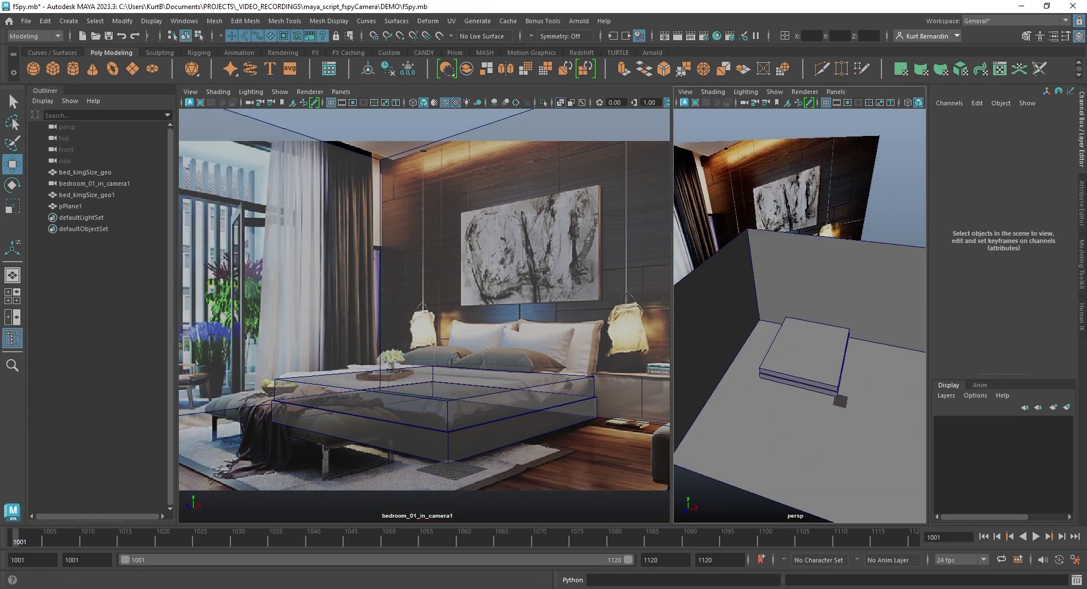
# - Open the Hypershade and examine how the bedroom_01_in image and camera feed the projection material
pyautogui.moveTo(970, 110); pyautogui.dragTo(500, 83)
pyautogui.scroll(-2, 590, 325)
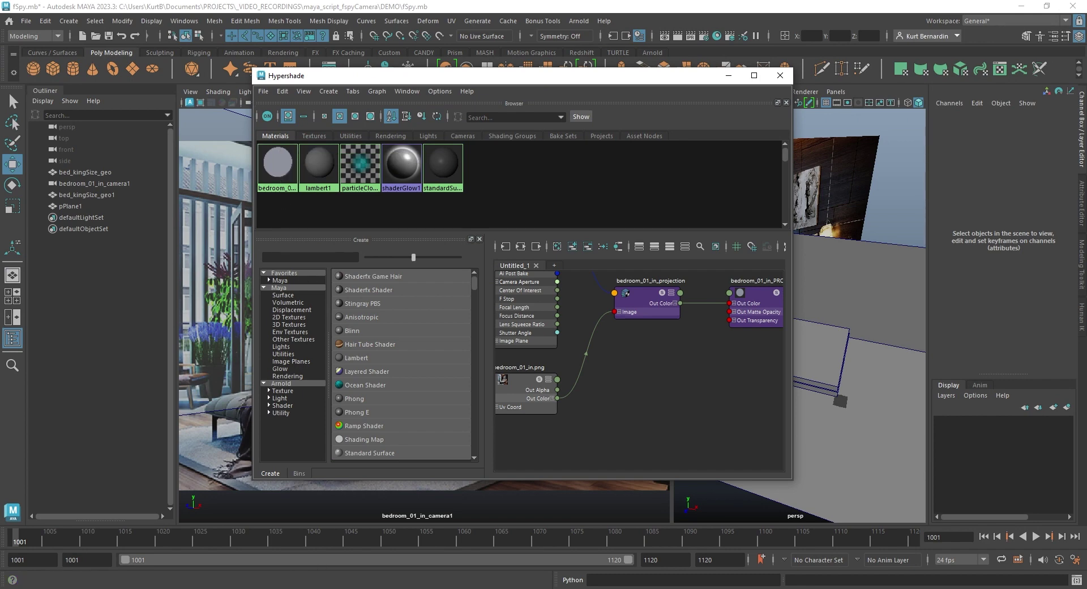
# - Switch to the DEMO folder in File Explorer, examine bedroom_01_in.fspy and view bedroom_01_in.png, then return to Maya and close the Hypershade
pyautogui.hotkey('alt', 'Tab')
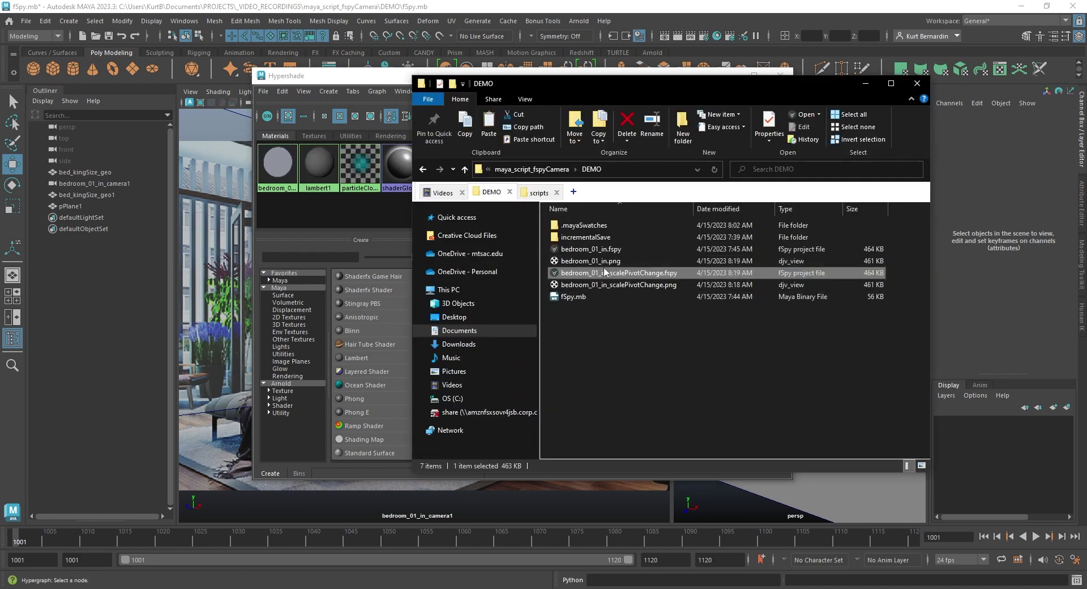
pyautogui.click(598, 249)
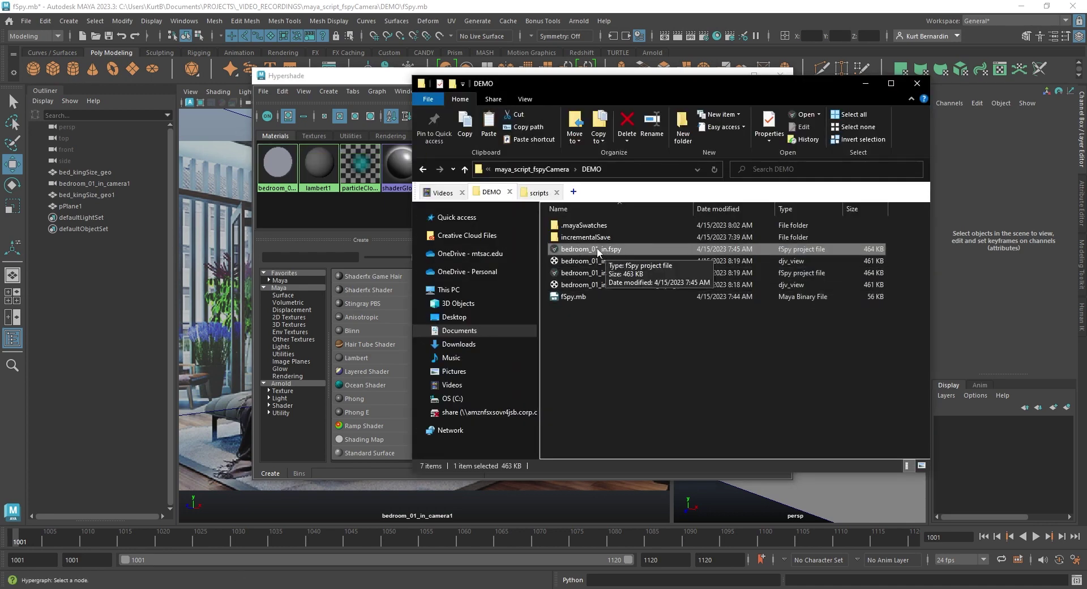
pyautogui.moveTo(598, 250); pyautogui.dragTo(228, 180)
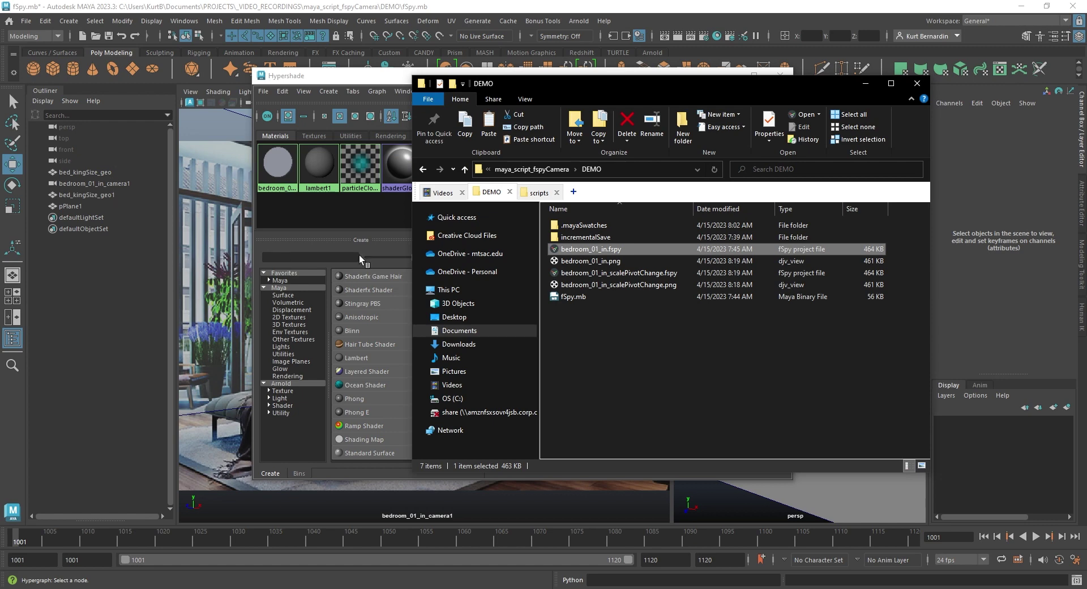
pyautogui.moveTo(360, 259); pyautogui.dragTo(608, 252)
pyautogui.click(589, 261)
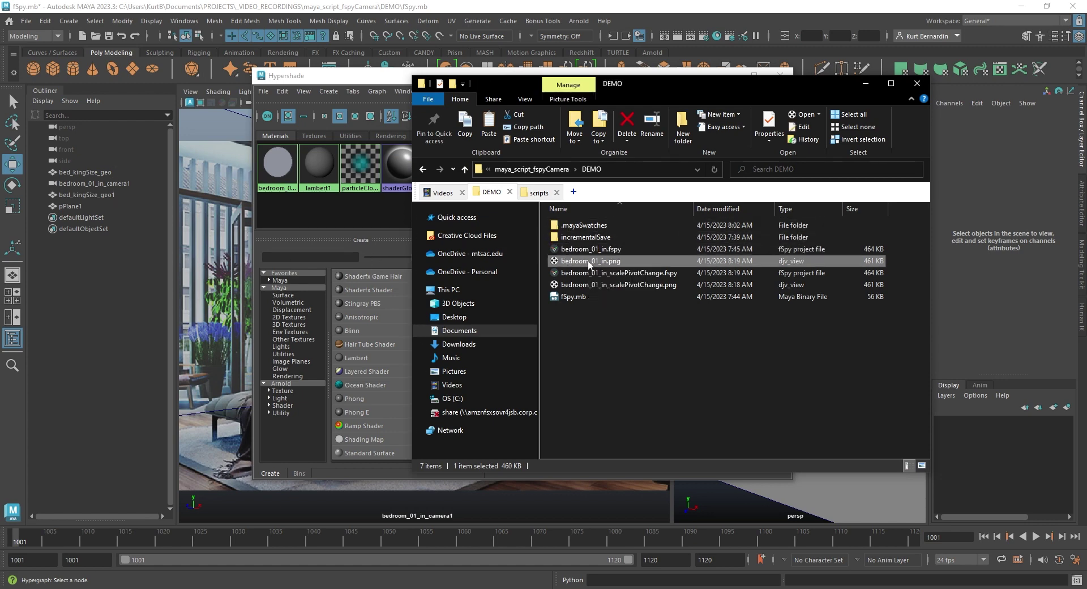
pyautogui.doubleClick(590, 261)
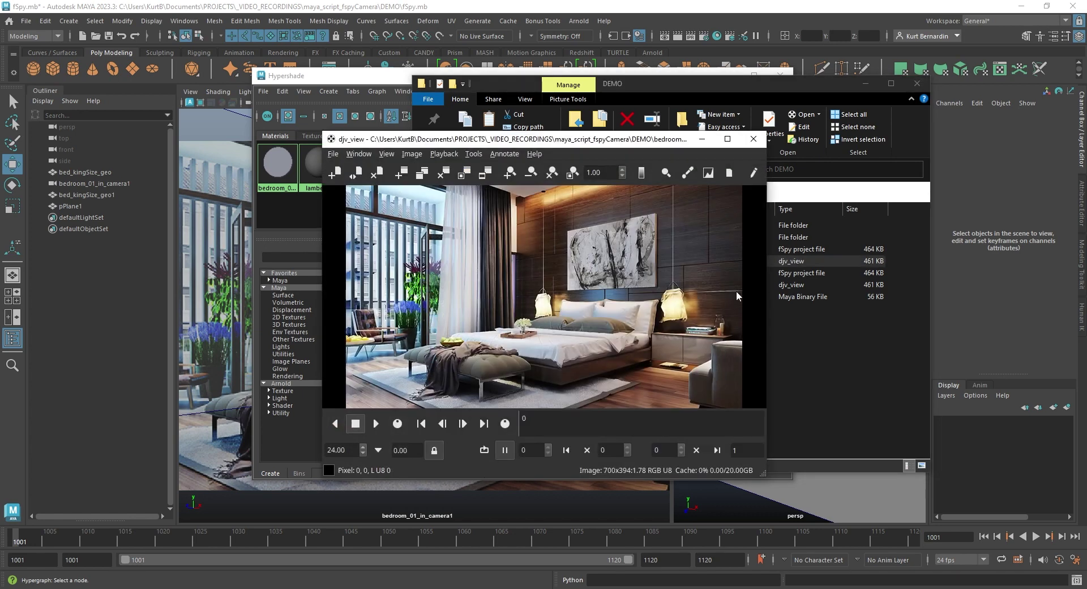
pyautogui.click(753, 138)
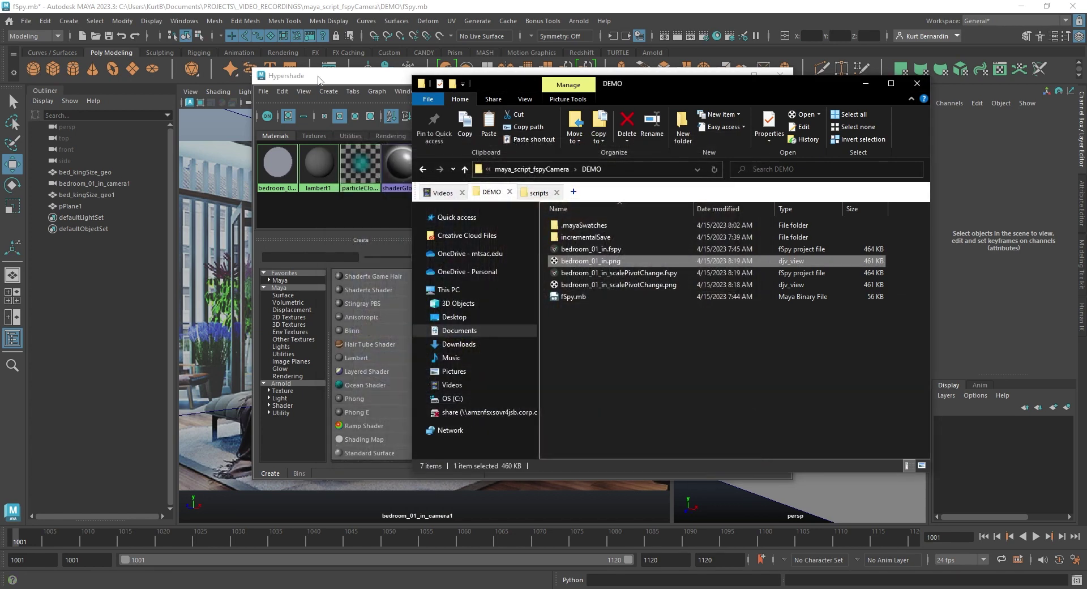
pyautogui.click(319, 80)
pyautogui.click(781, 74)
# - Assign the existing material bedroom_01_in_PROJ_mat to the room plane and both bed boxes
pyautogui.click(77, 206)
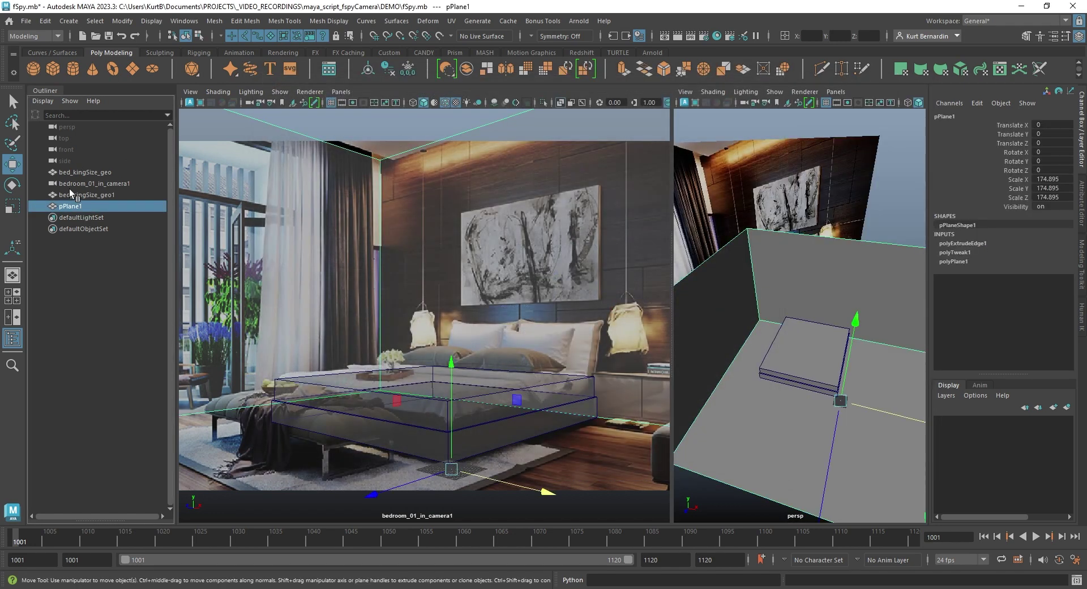
pyautogui.keyDown('ctrl'); pyautogui.click(72, 189); pyautogui.keyUp('ctrl')
pyautogui.keyDown('ctrl'); pyautogui.click(80, 174); pyautogui.keyUp('ctrl')
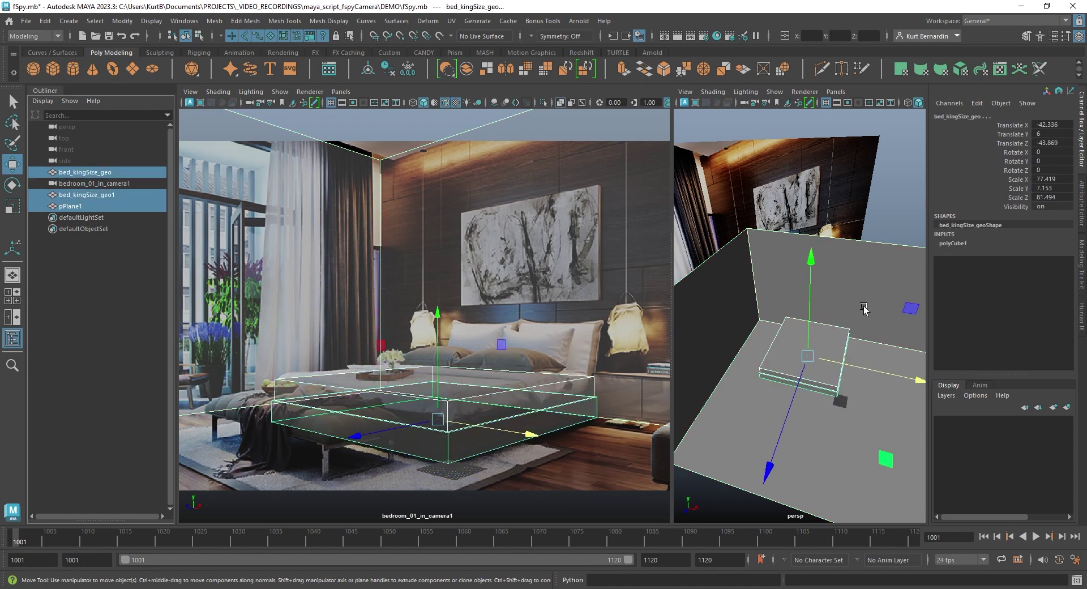
pyautogui.moveTo(795, 265); pyautogui.dragTo(826, 582, button='right')
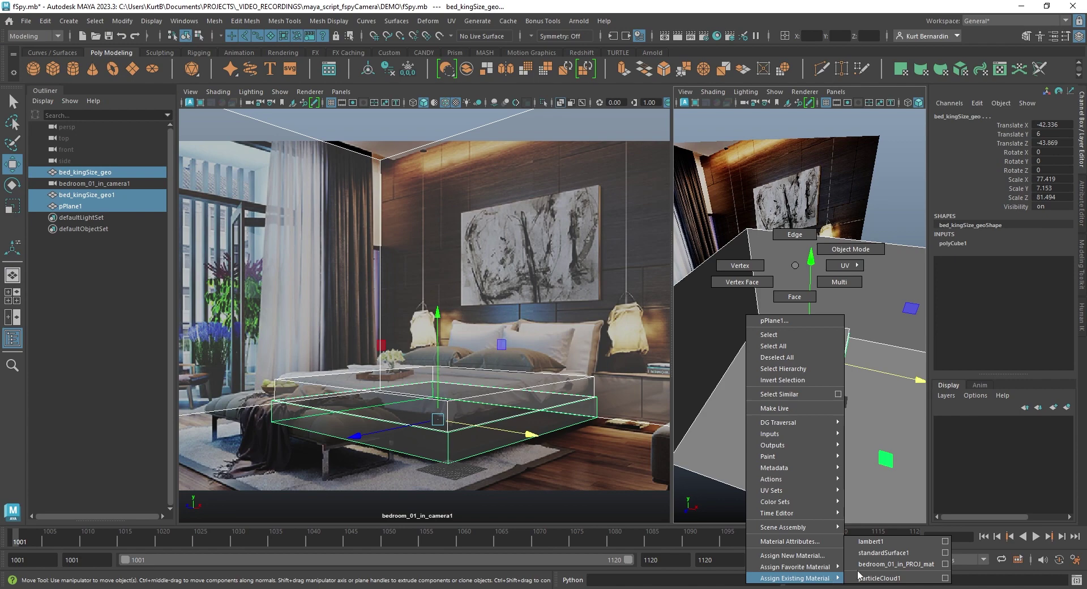
pyautogui.moveTo(860, 574); pyautogui.dragTo(885, 568, button='right')
# - Duplicate the lower bed box in the maximized perspective view and move the copy along X to about 13.382, beside the bed
pyautogui.press('space')
pyautogui.scroll(3, 759, 296)
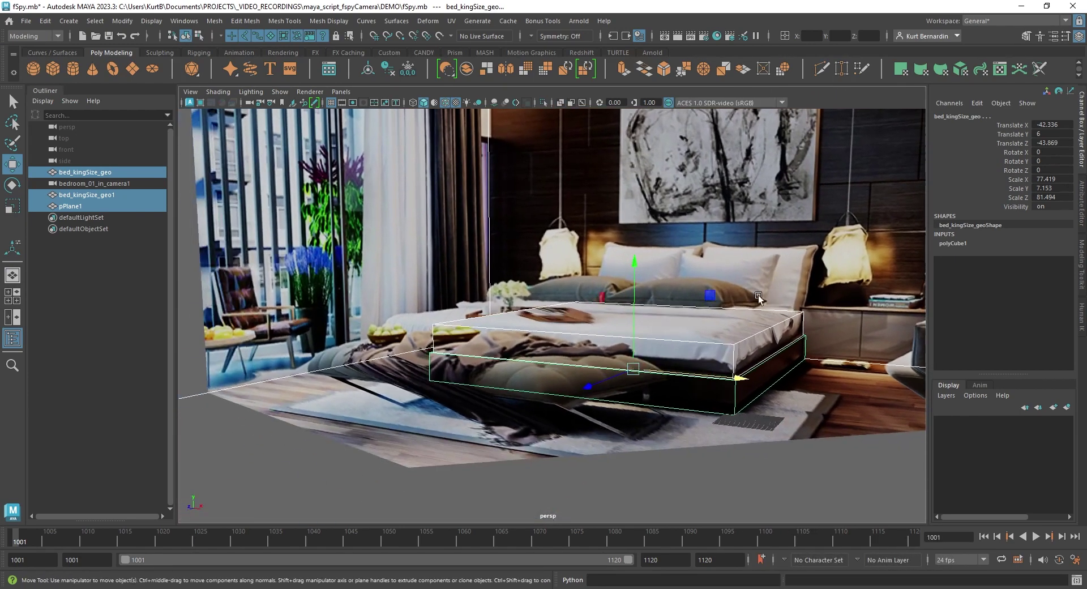
pyautogui.keyDown('alt'); pyautogui.moveTo(758, 296); pyautogui.dragTo(594, 348); pyautogui.keyUp('alt')
pyautogui.click(647, 391)
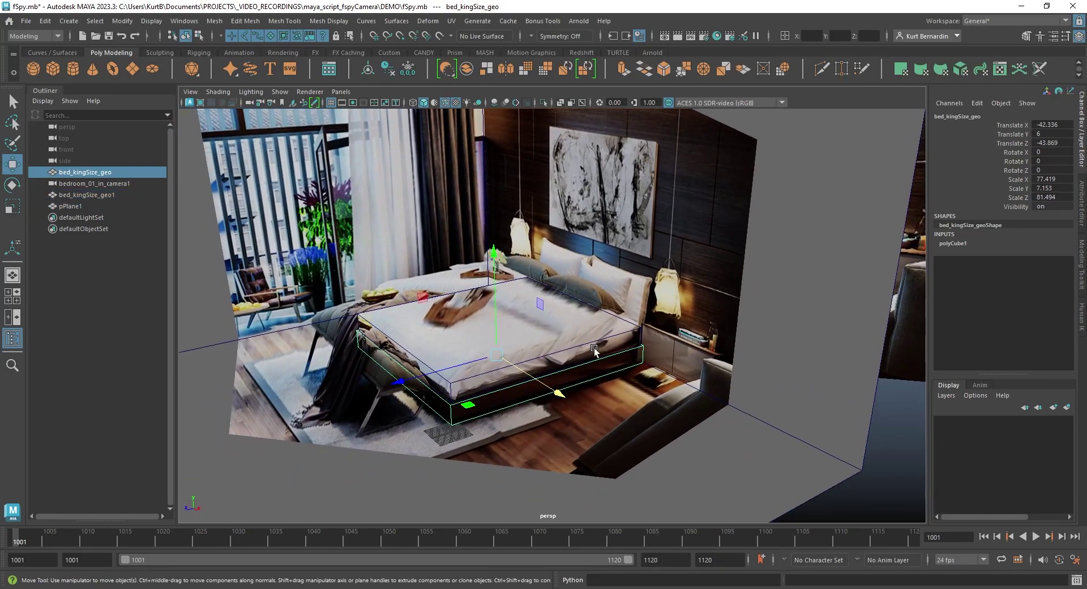
pyautogui.hotkey('ctrl', 'd')
pyautogui.moveTo(559, 390); pyautogui.dragTo(660, 456)
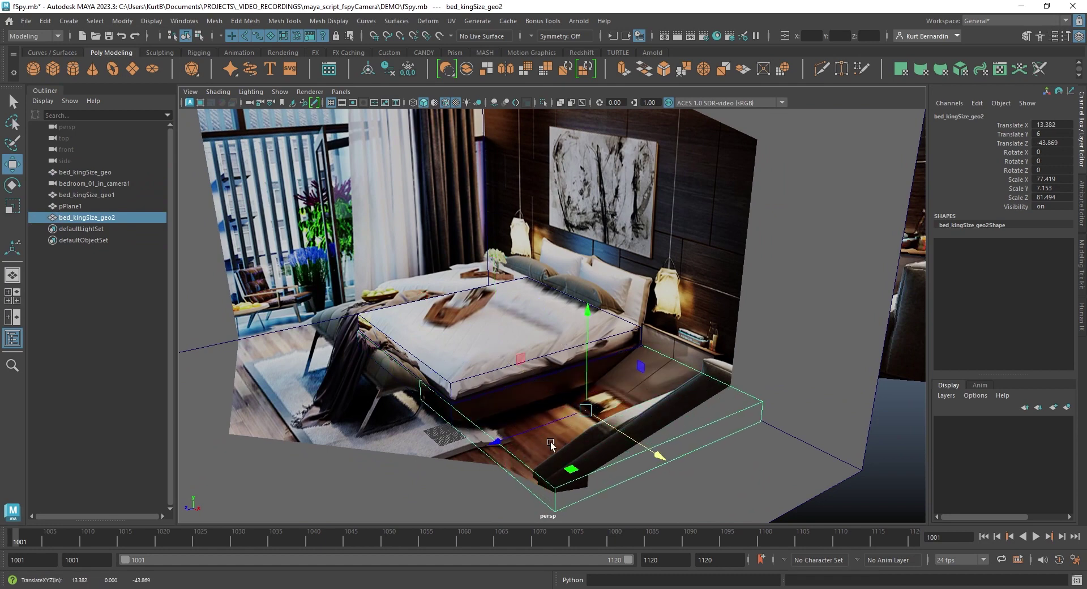
# - Fit the duplicated box to the projected nightstand, scaling it to about 23.451 in X, 16.977 in Y and 15.798 in Z
pyautogui.press('r')
pyautogui.moveTo(550, 445); pyautogui.dragTo(553, 165)
pyautogui.press('f')
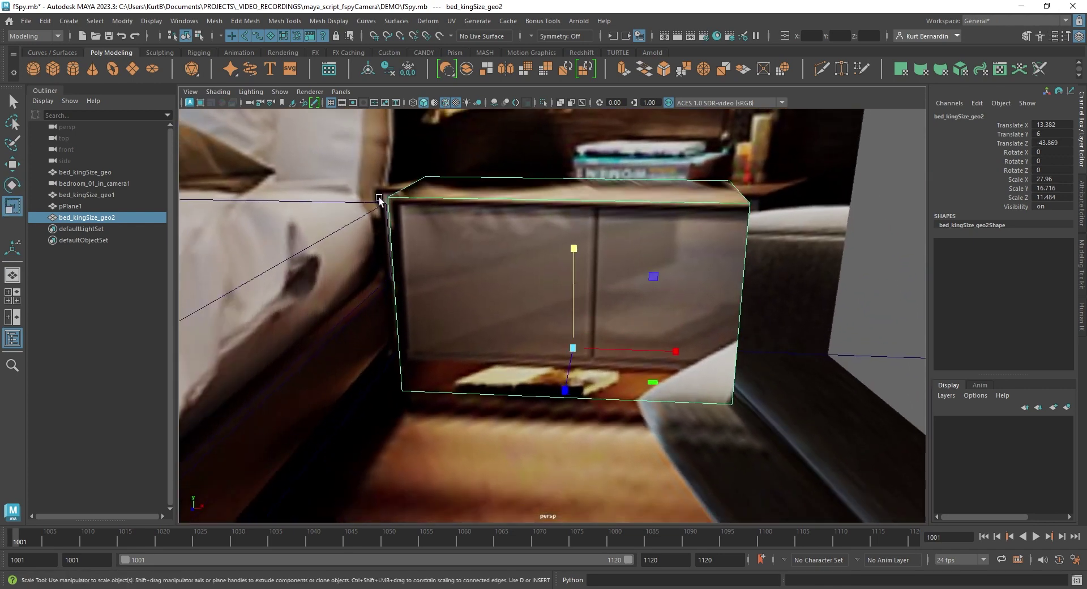
pyautogui.keyDown('alt'); pyautogui.moveTo(444, 334); pyautogui.dragTo(634, 412); pyautogui.keyUp('alt')
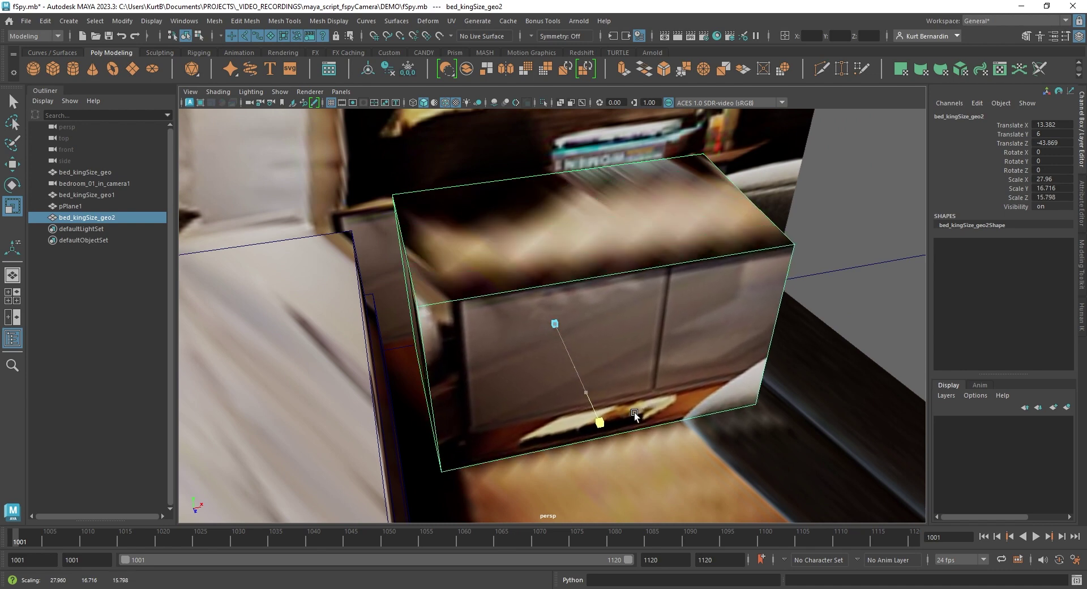
pyautogui.keyDown('alt'); pyautogui.moveTo(630, 365); pyautogui.dragTo(580, 355); pyautogui.keyUp('alt')
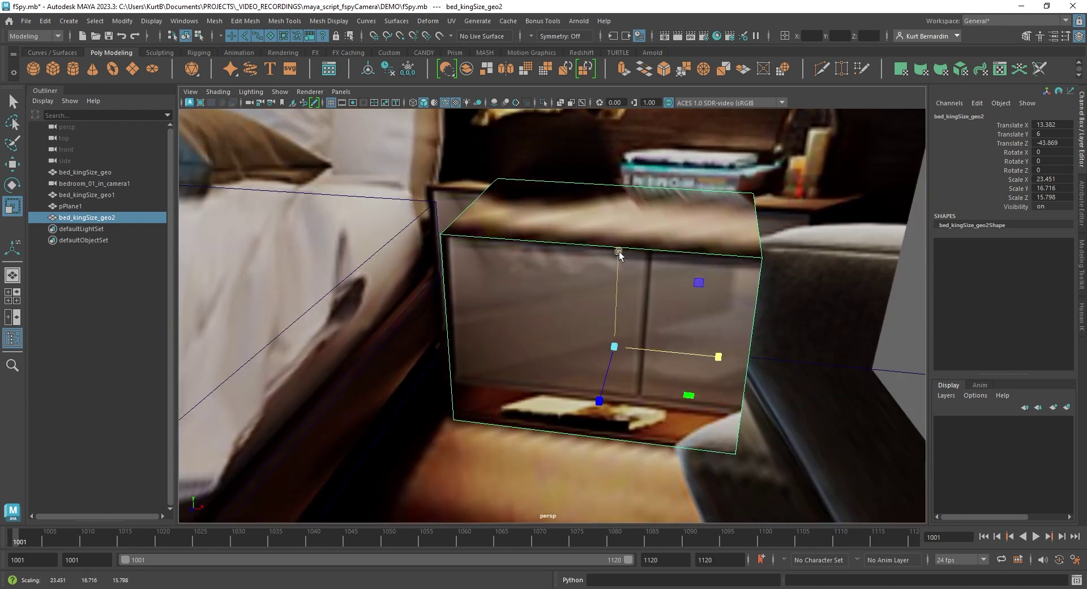
pyautogui.moveTo(618, 252); pyautogui.dragTo(621, 250)
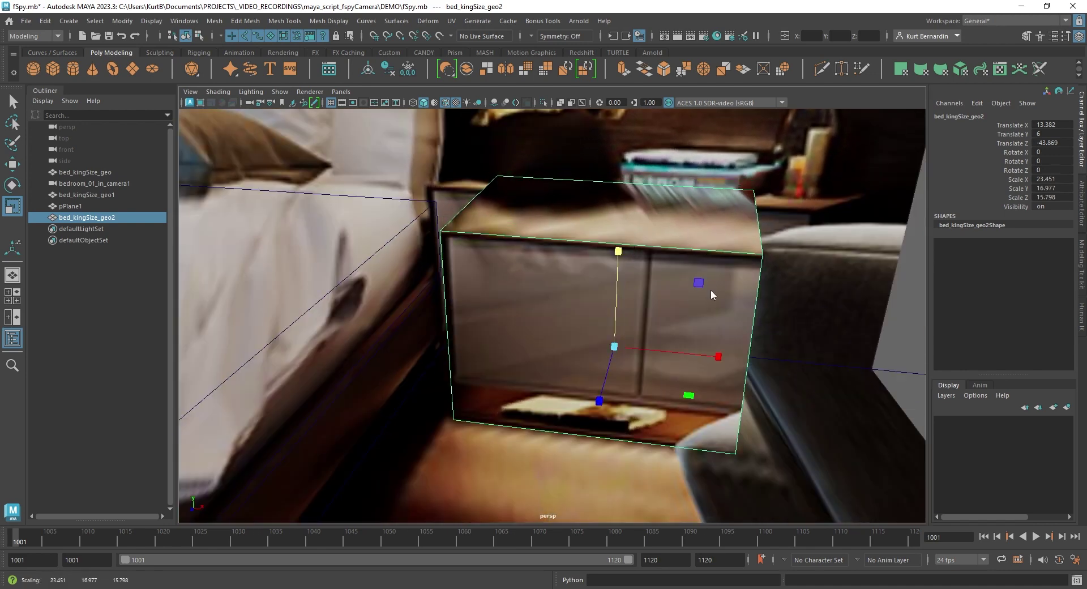
# - Duplicate the nightstand box and move the copy to the bench at the foot of the bed, at about X -35.918
pyautogui.rightClick(711, 290)
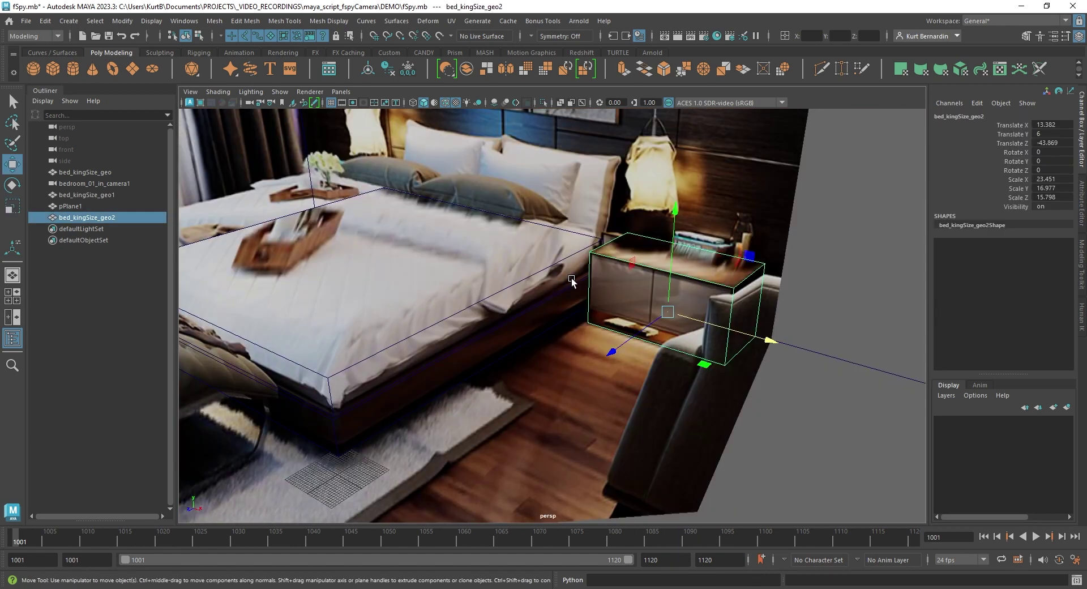
pyautogui.hotkey('ctrl', 'd')
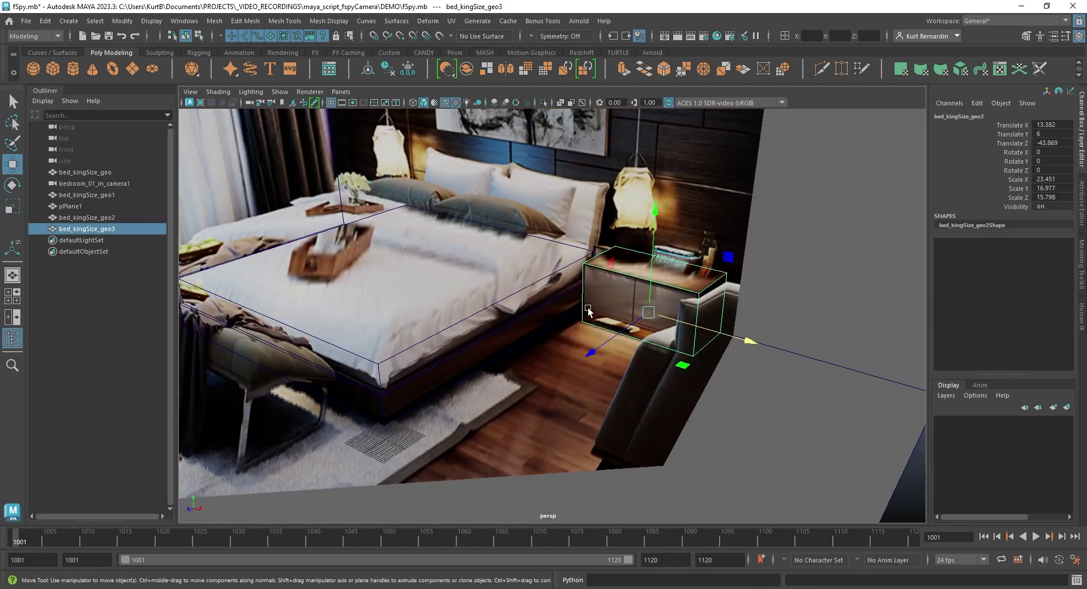
pyautogui.moveTo(591, 352); pyautogui.dragTo(487, 368)
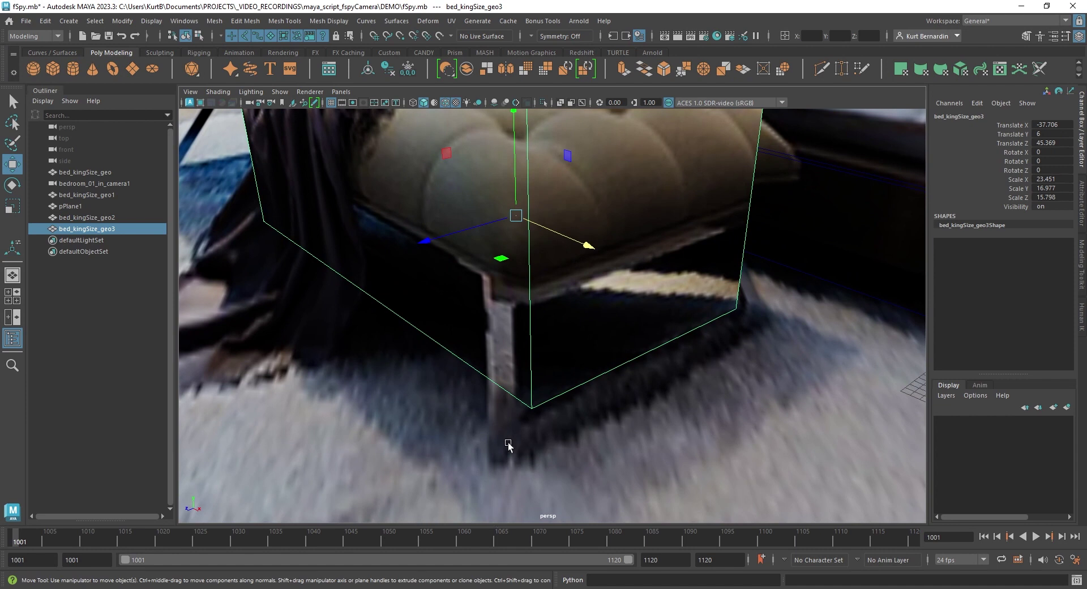
pyautogui.moveTo(583, 249); pyautogui.dragTo(603, 256)
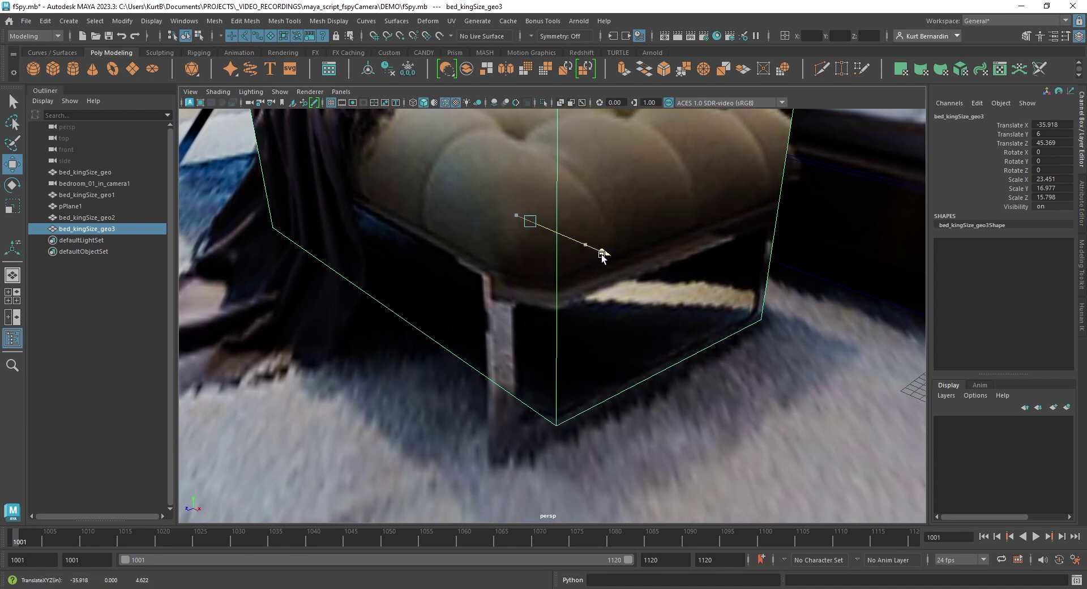
# - Adjust the bench box's position and faces until it encloses the projected bench, and clear the selection
pyautogui.moveTo(498, 234); pyautogui.dragTo(367, 248)
pyautogui.press('F11')
pyautogui.click(487, 279)
pyautogui.click(575, 214)
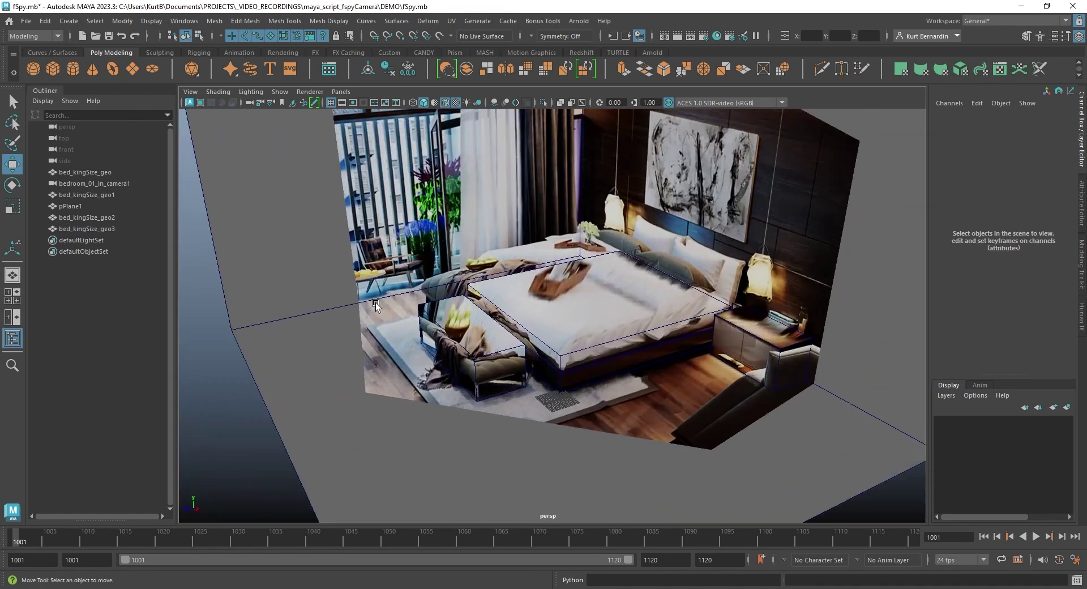
pyautogui.keyDown('alt'); pyautogui.moveTo(375, 302); pyautogui.dragTo(534, 294); pyautogui.keyUp('alt')
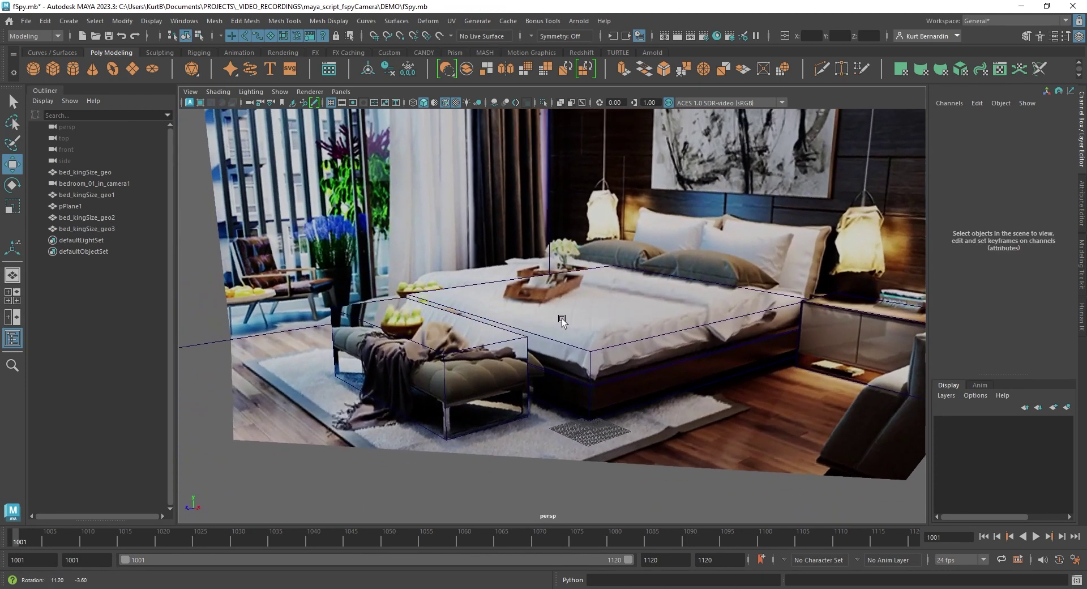